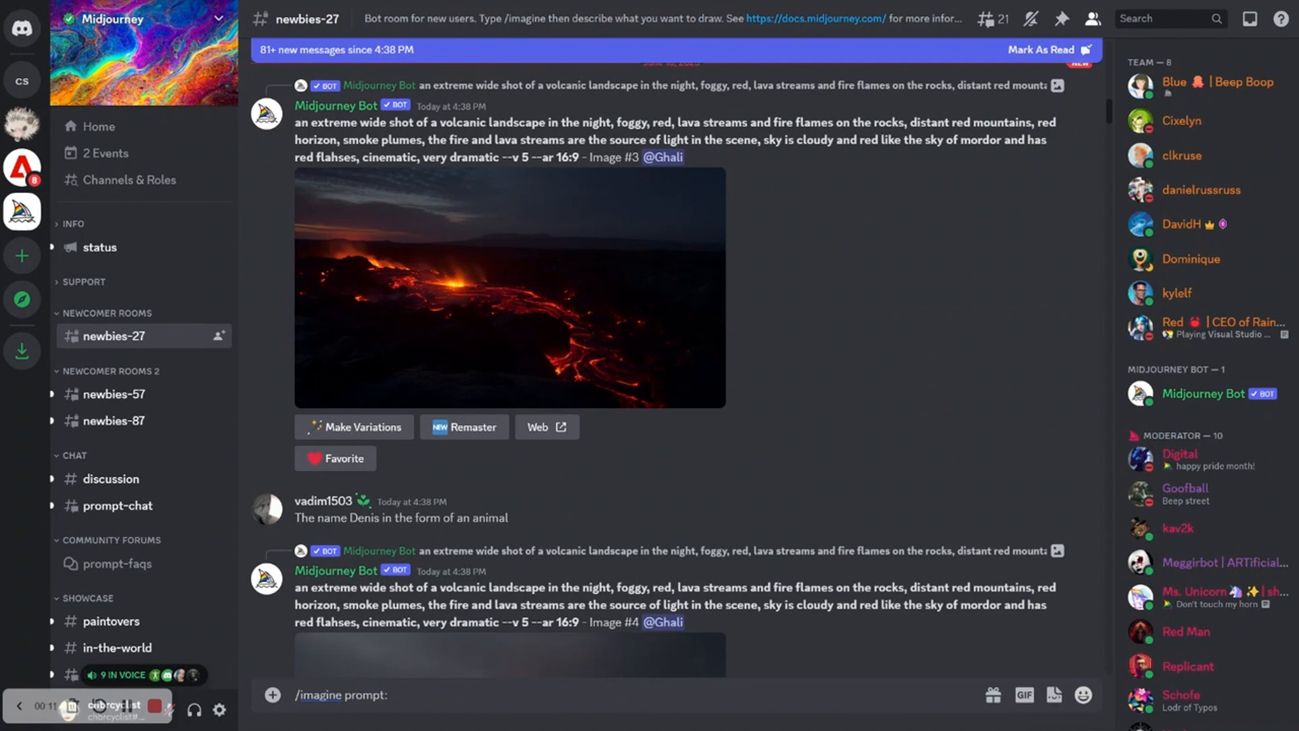
pyautogui.moveTo(1108, 108); pyautogui.dragTo(1107, 319)
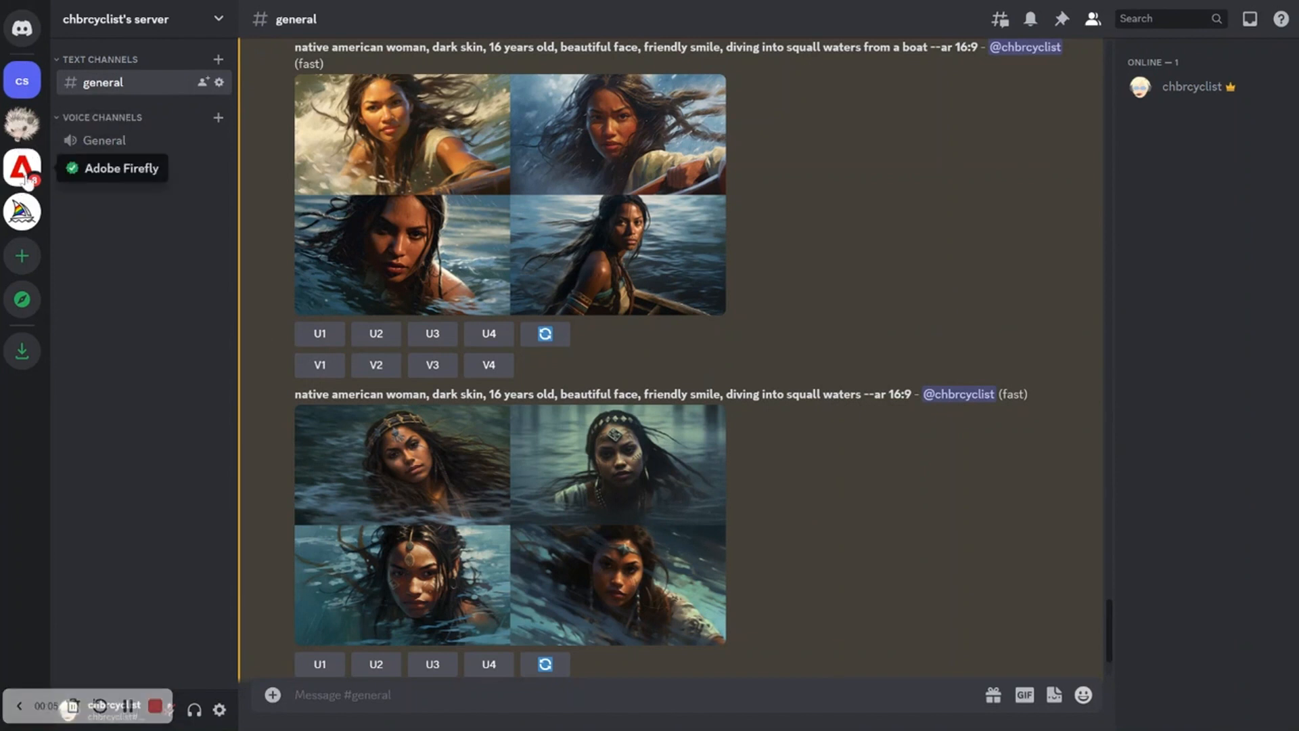
pyautogui.click(20, 215)
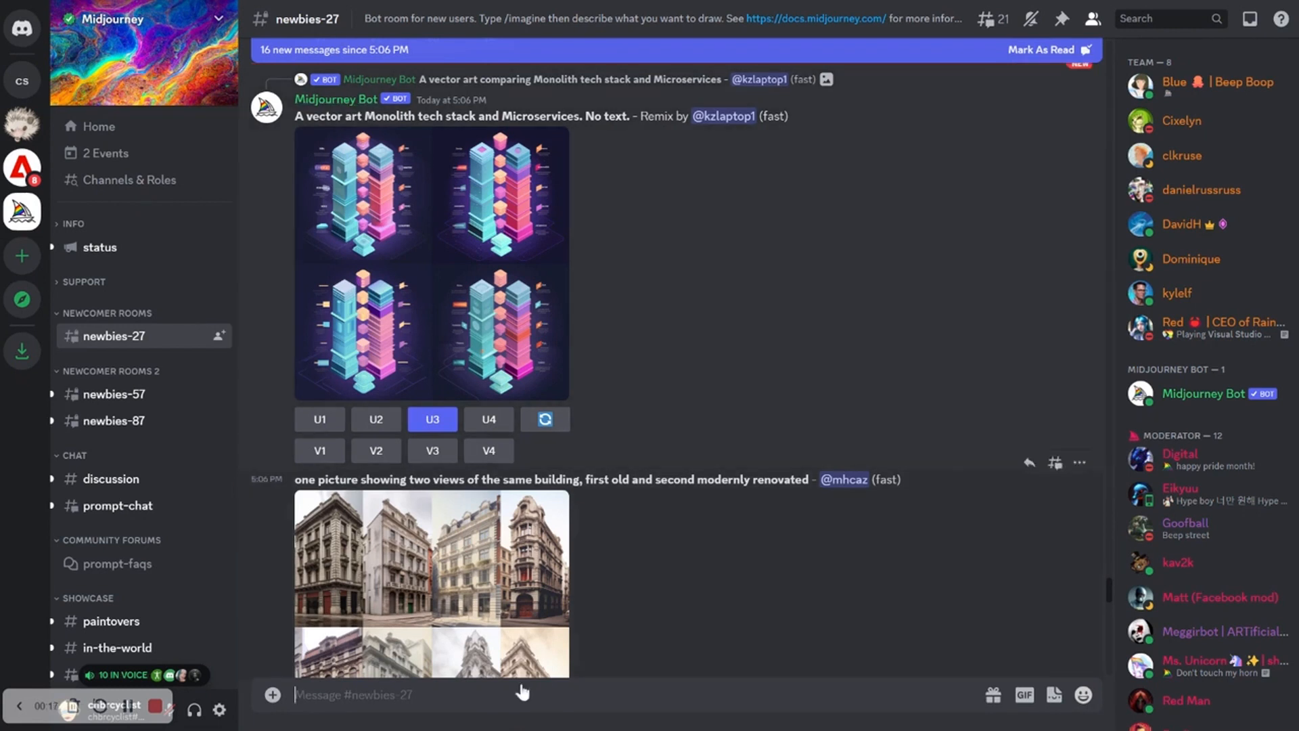
pyautogui.click(366, 102)
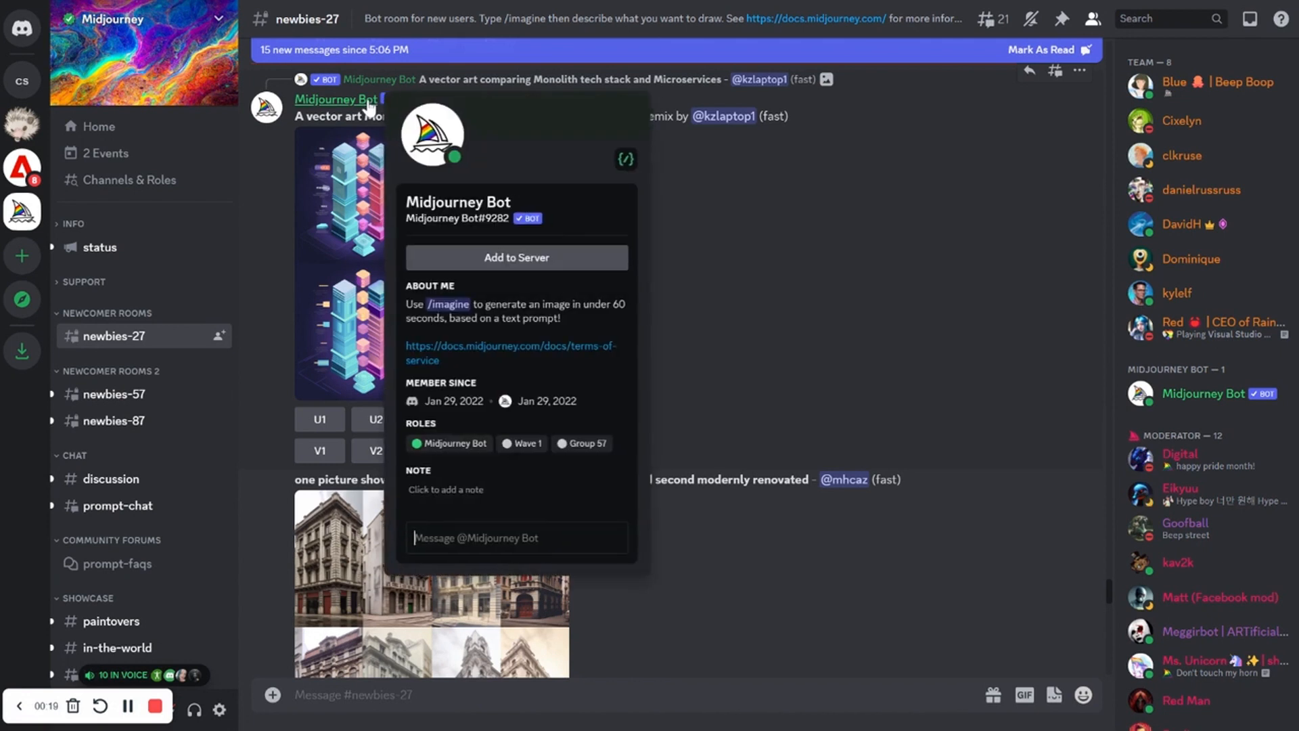
pyautogui.click(549, 256)
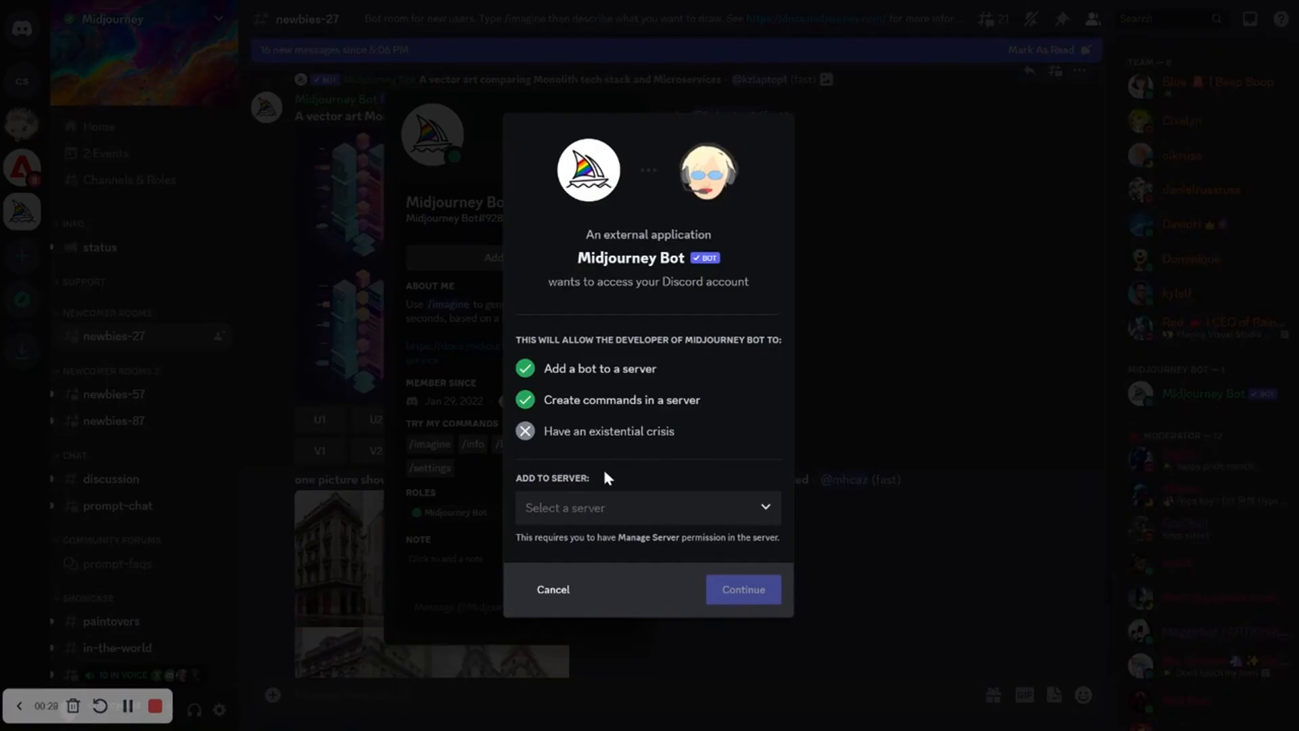
# Choose chbrcyclist's server as the destination and authorize the bot with its default permissions
pyautogui.click(616, 514)
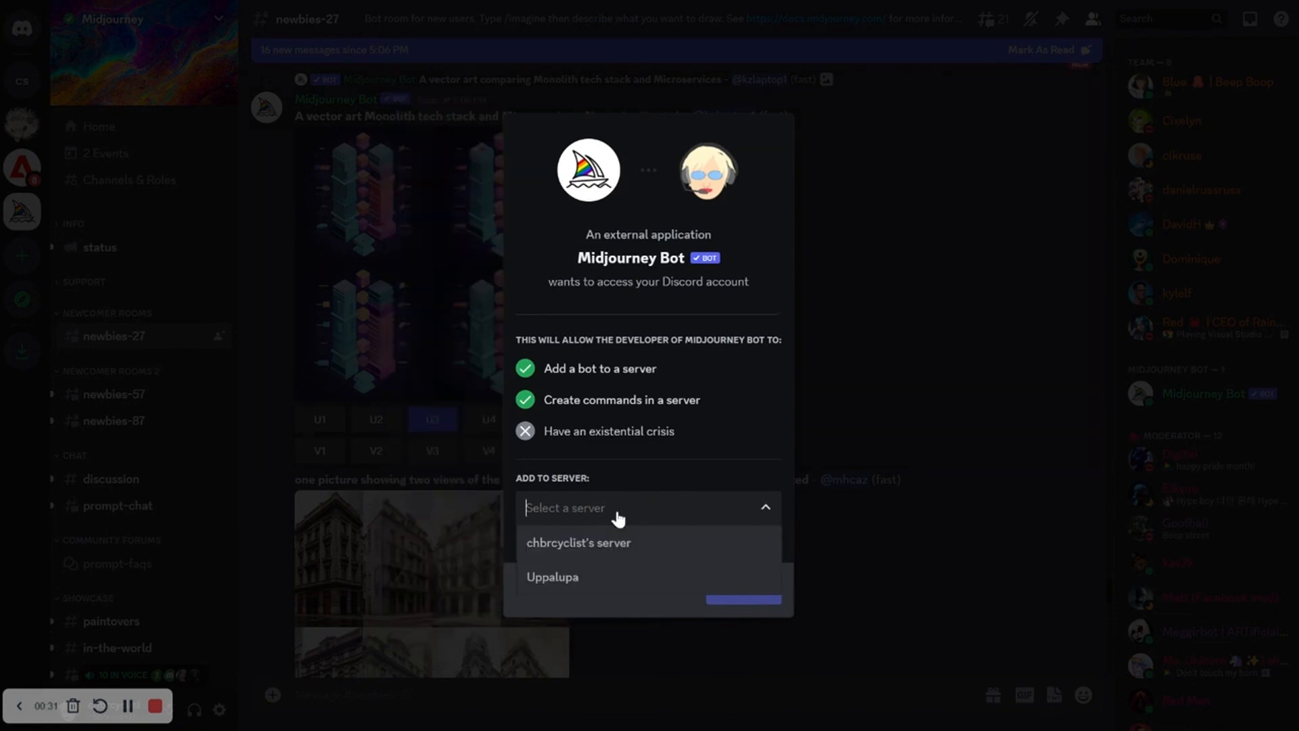
pyautogui.click(627, 544)
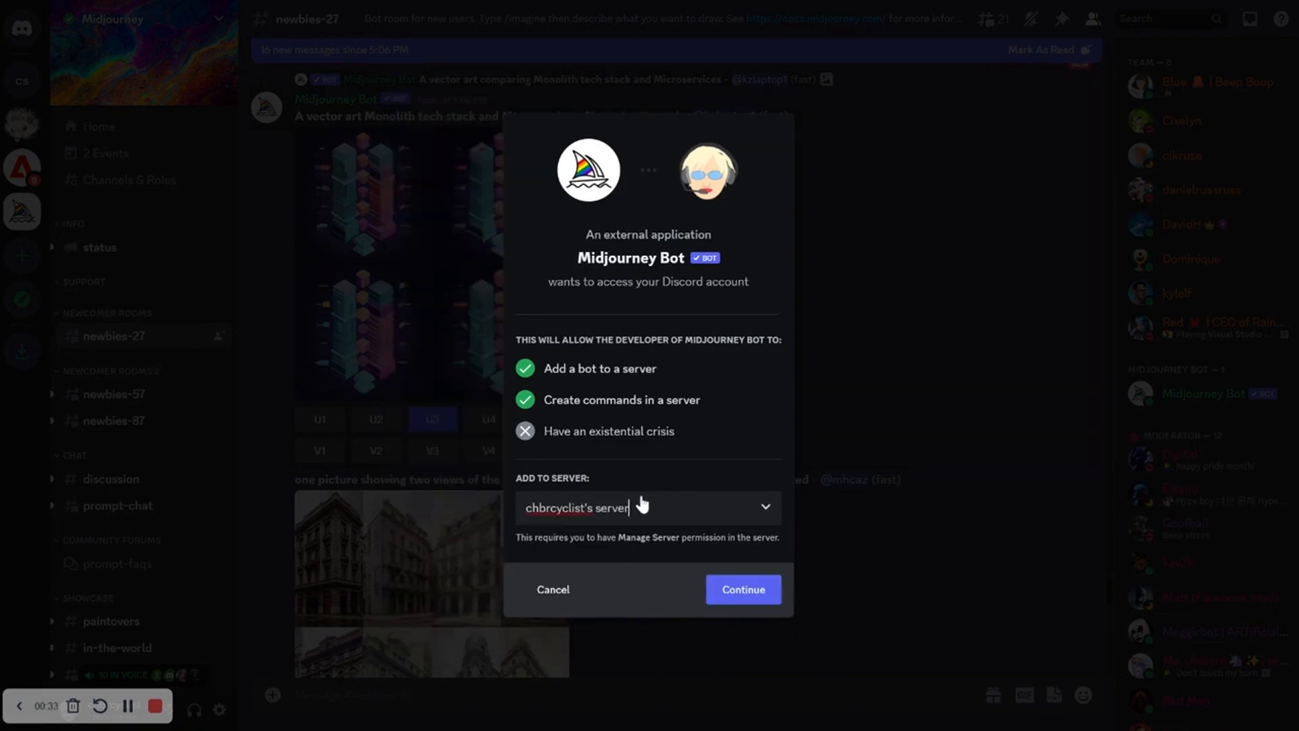
pyautogui.click(743, 590)
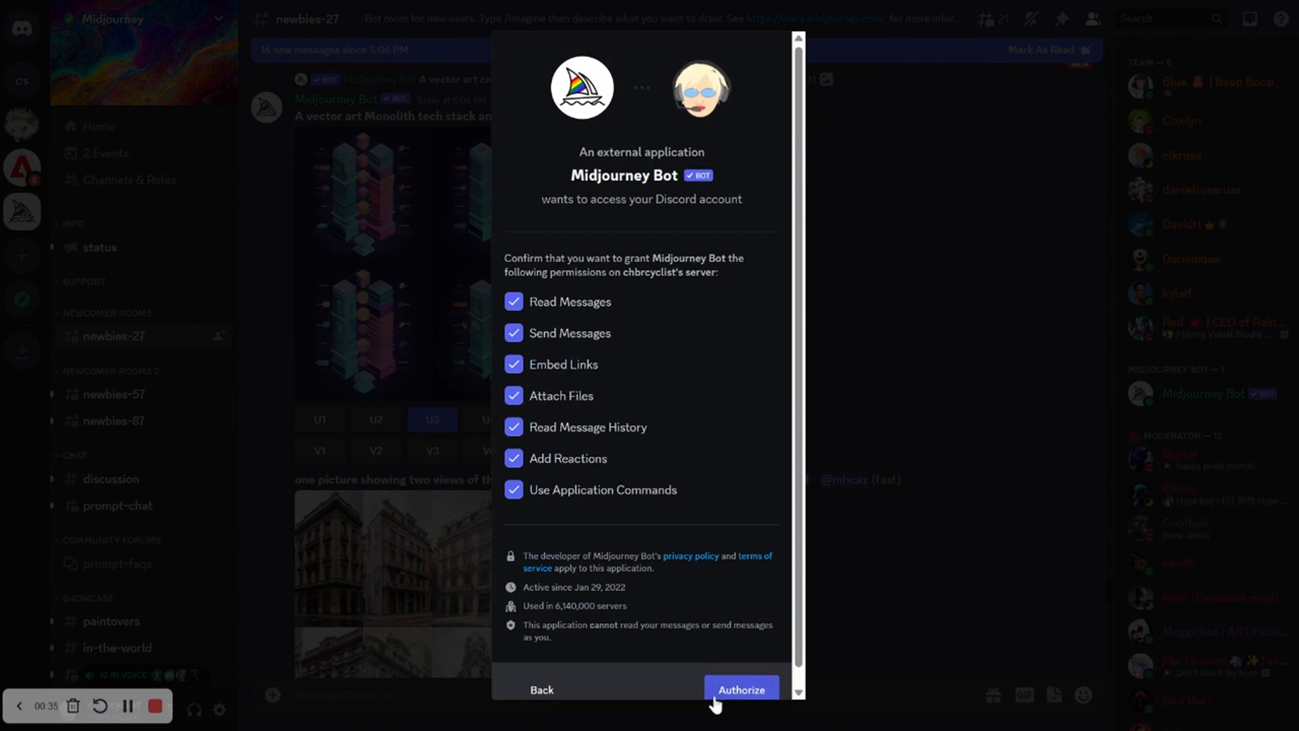
pyautogui.click(738, 690)
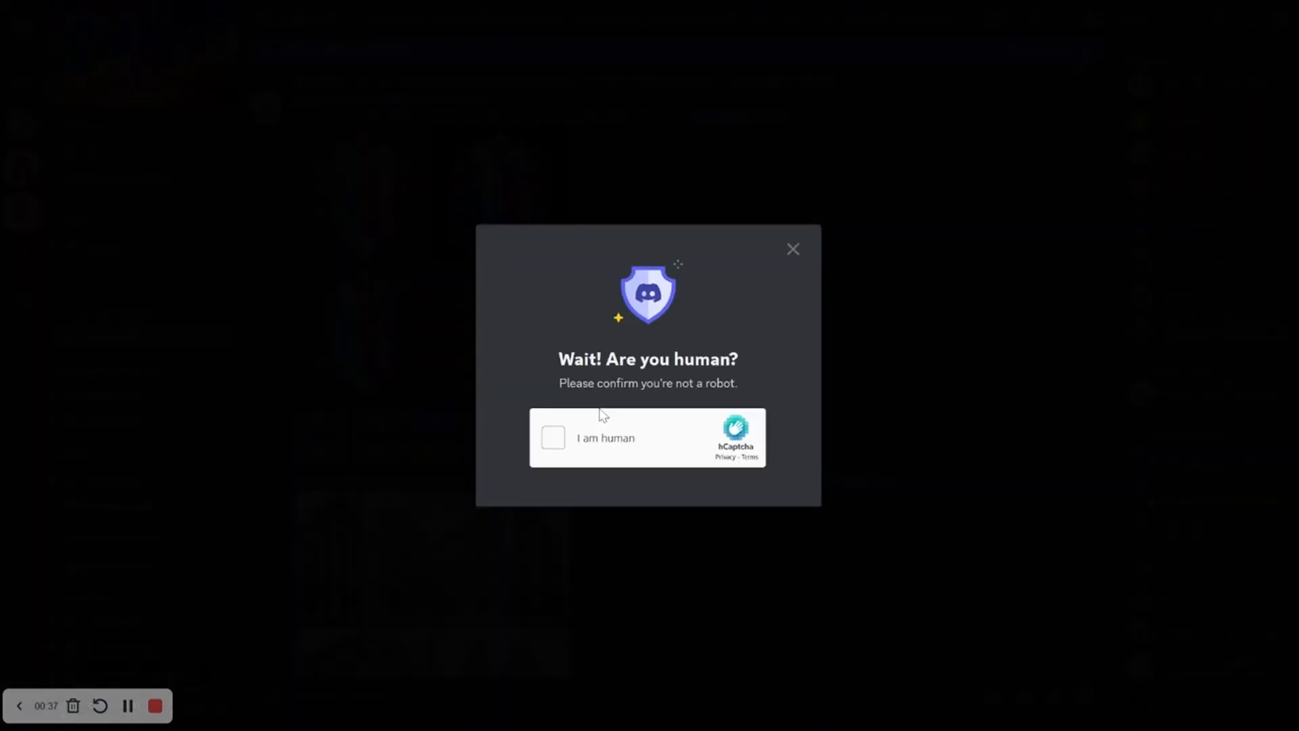
# Complete the human verification check and go to chbrcyclist's server
pyautogui.click(553, 438)
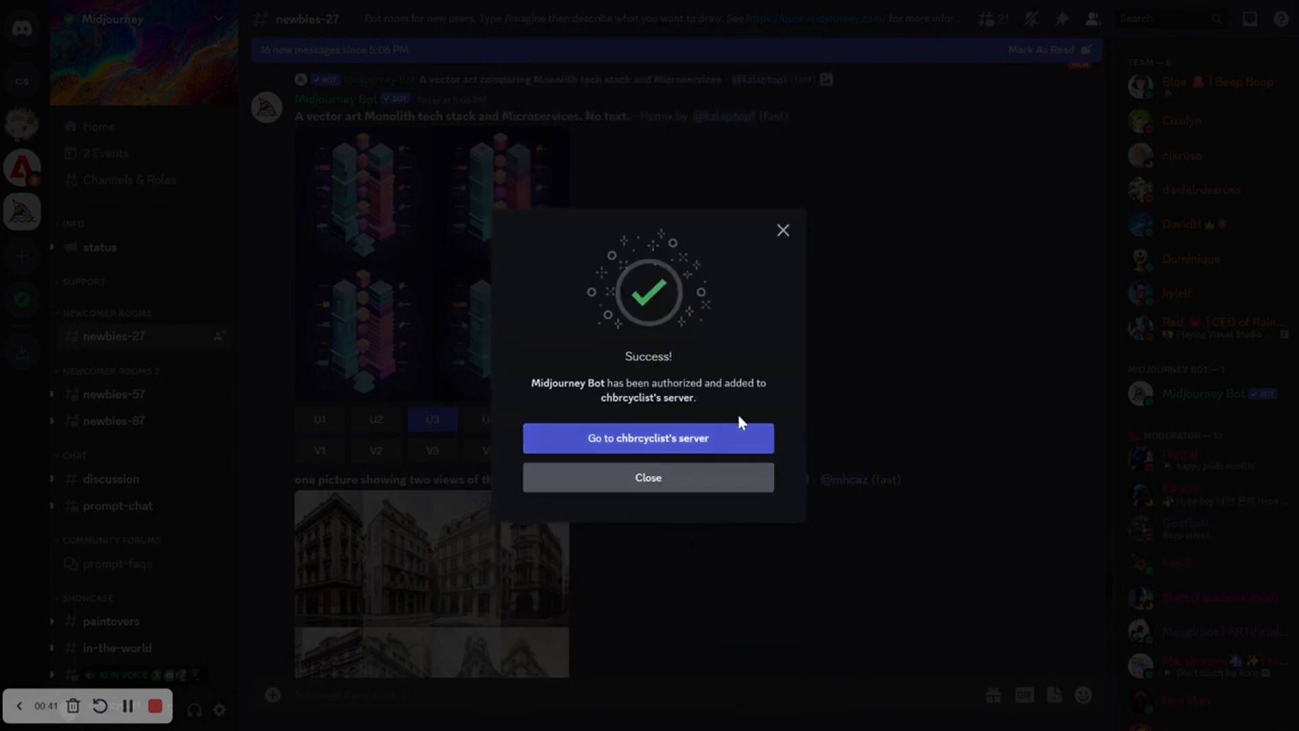
pyautogui.click(688, 438)
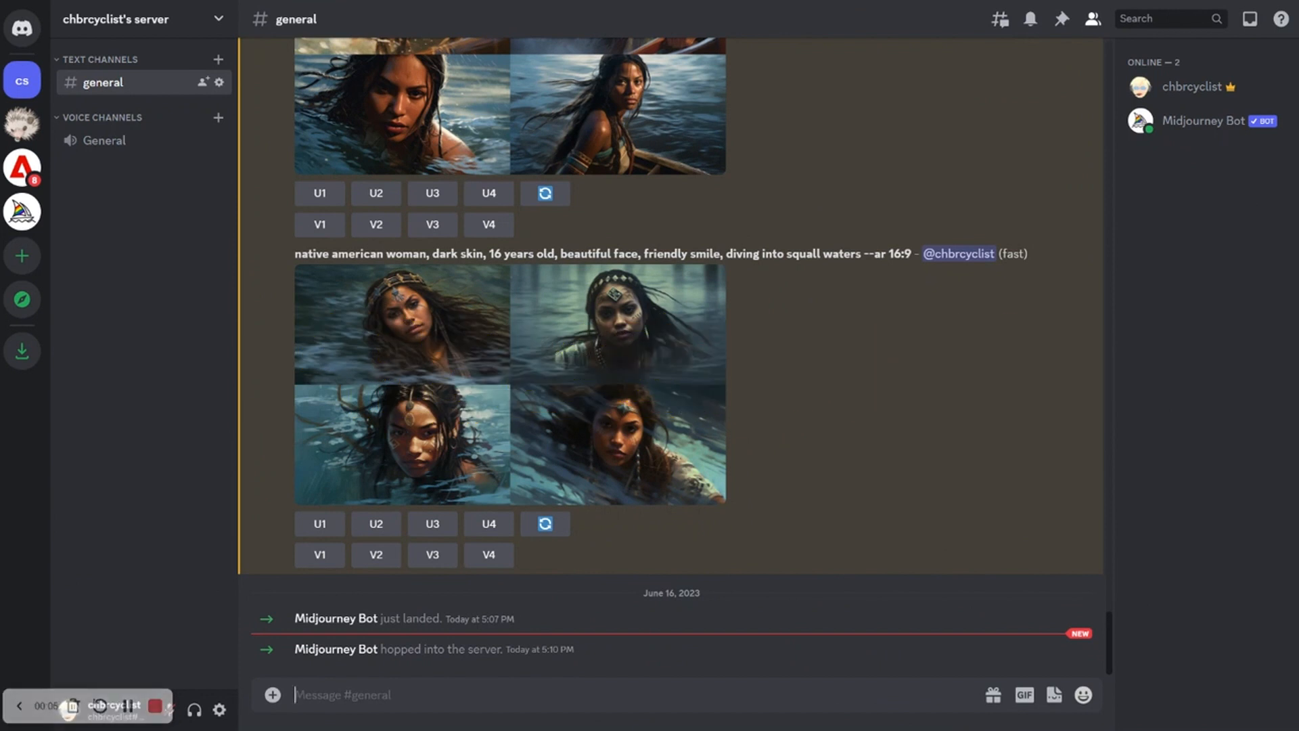
# Generate images with /imagine using the prompt 'A 20 year old man holding a camera and taking a picture of the statue of liberty'
pyautogui.write('/')
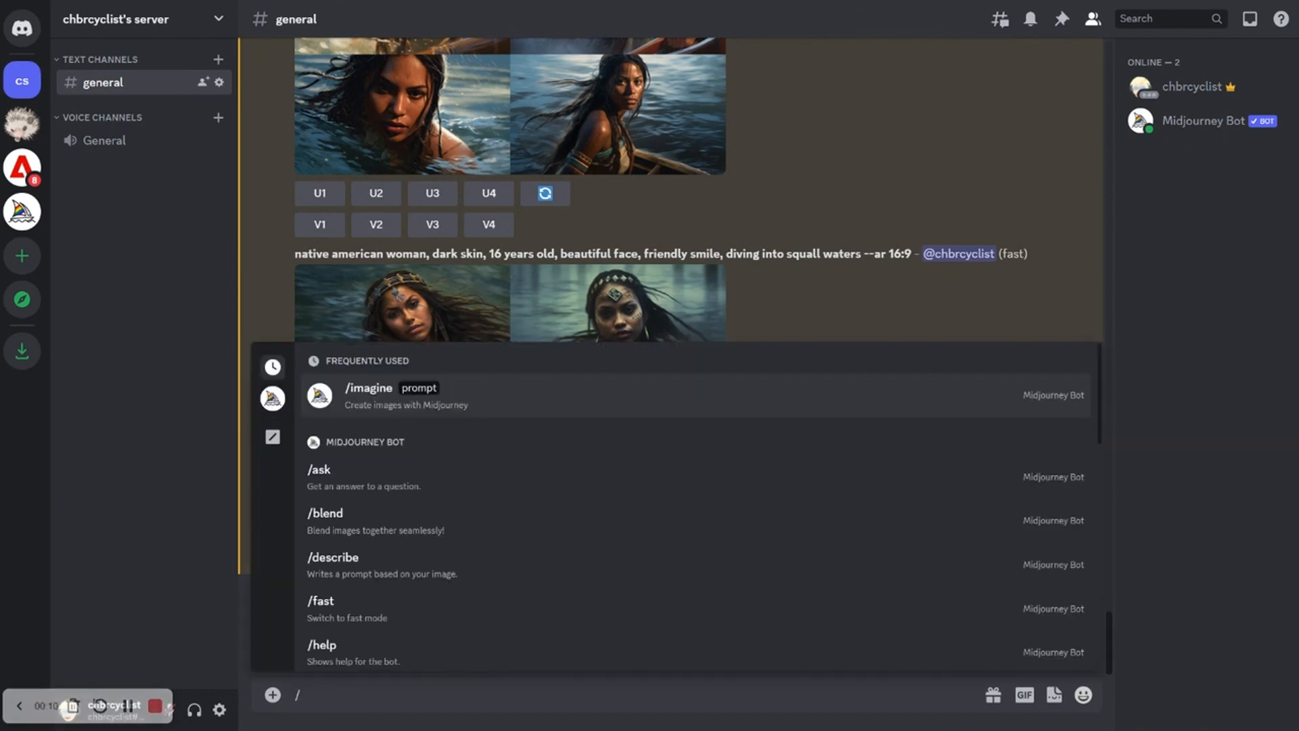
pyautogui.write('imagine')
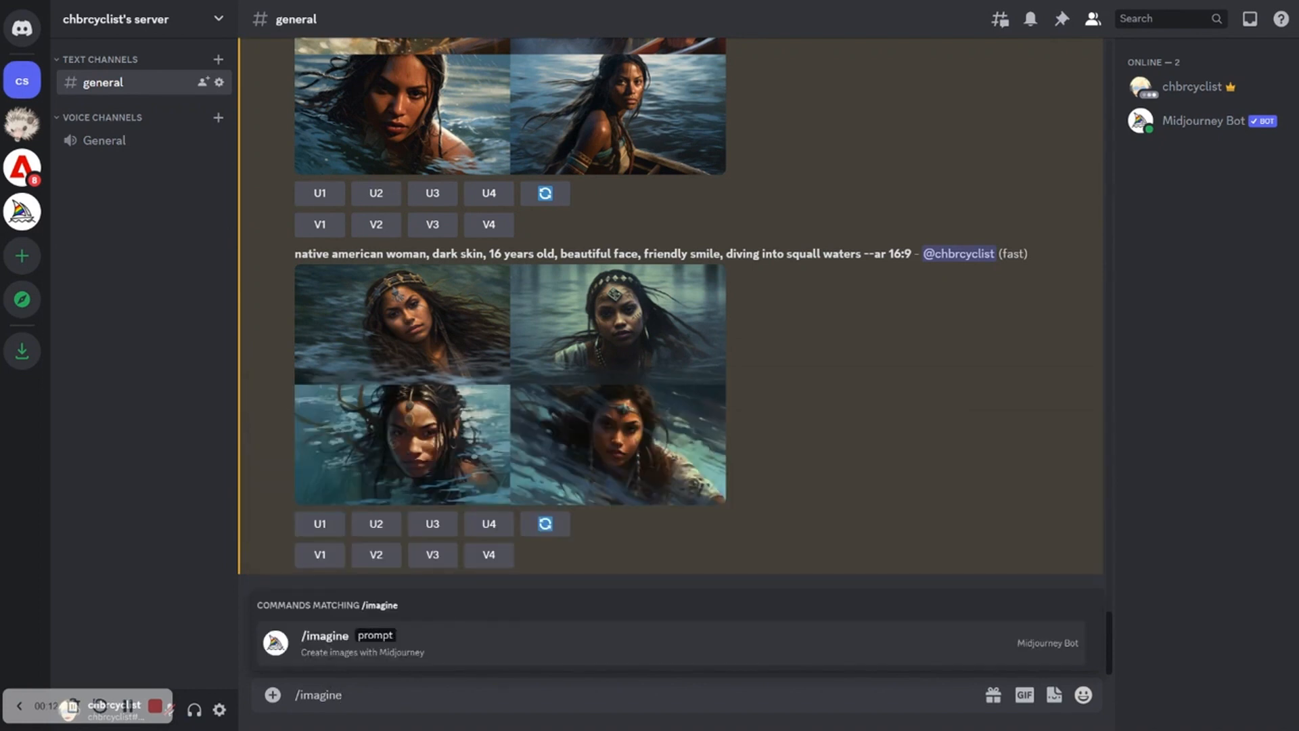
pyautogui.press('Return')
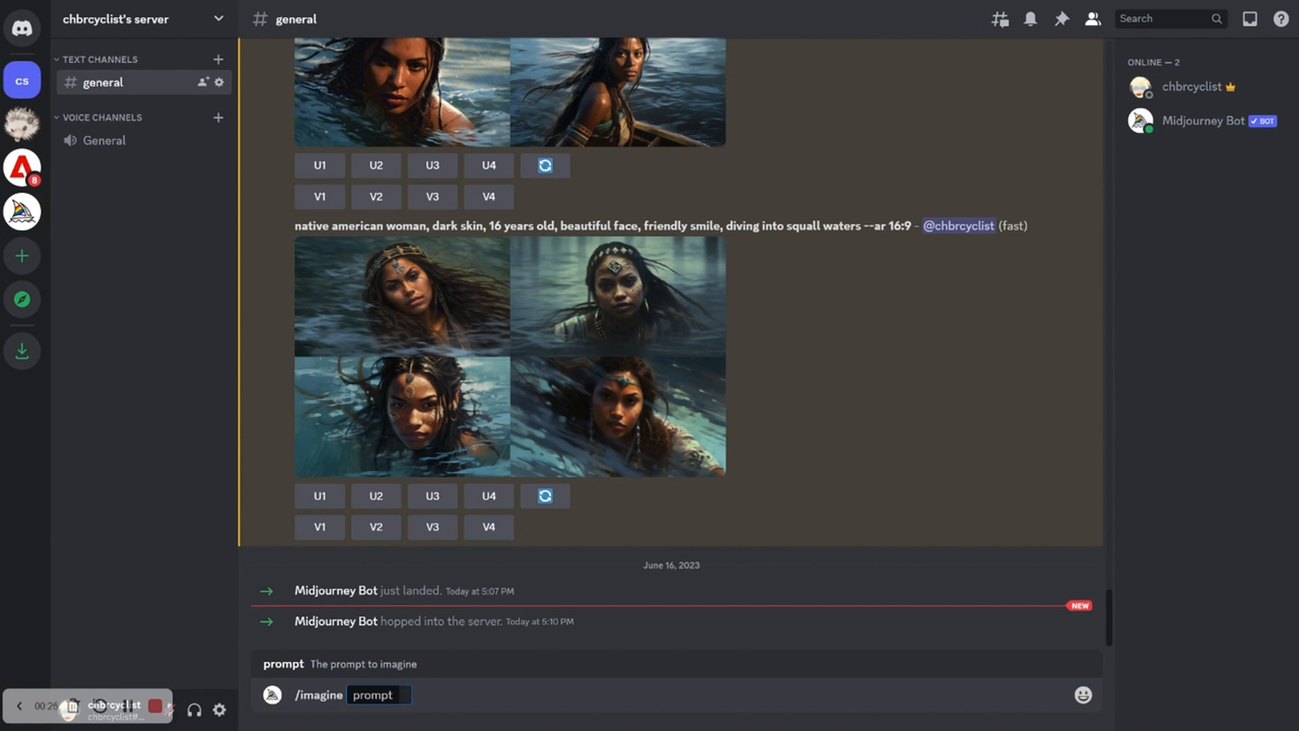
pyautogui.write('A guy holding a')
pyautogui.press('BackSpace')
pyautogui.press('BackSpace')
pyautogui.press('BackSpace')
pyautogui.press('BackSpace')
pyautogui.press('BackSpace')
pyautogui.press('BackSpace')
pyautogui.press('BackSpace')
pyautogui.press('BackSpace')
pyautogui.press('BackSpace')
pyautogui.press('BackSpace')
pyautogui.press('BackSpace')
pyautogui.press('BackSpace')
pyautogui.press('BackSpace')
pyautogui.press('BackSpace')
pyautogui.write('20 year o')
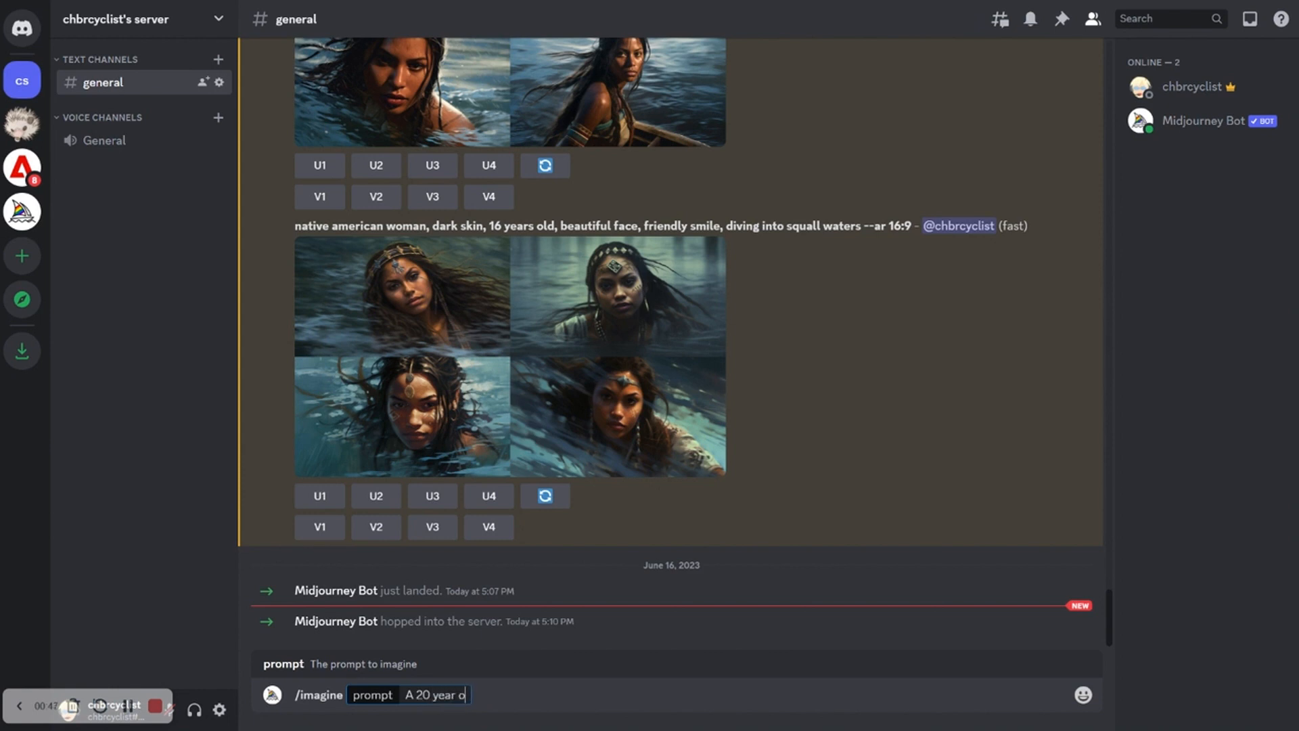
pyautogui.write('ld man holding a camera')
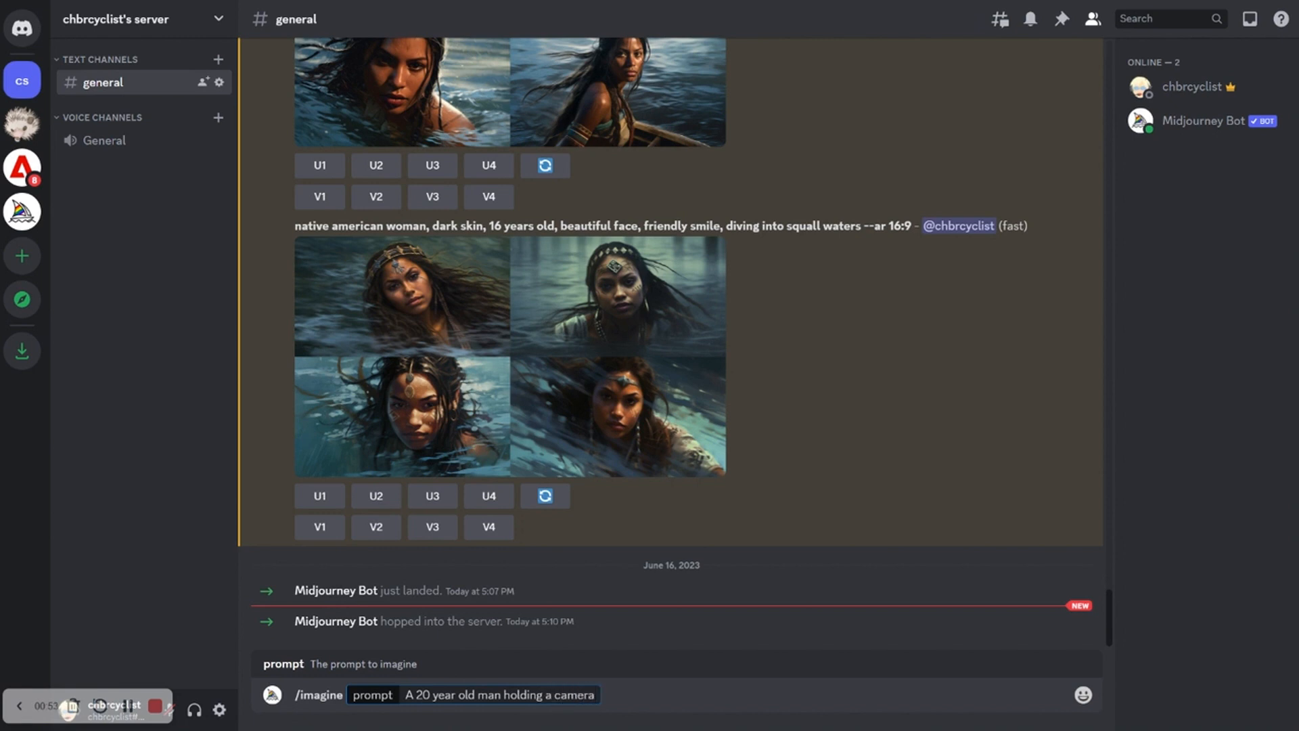
pyautogui.write(' and taking')
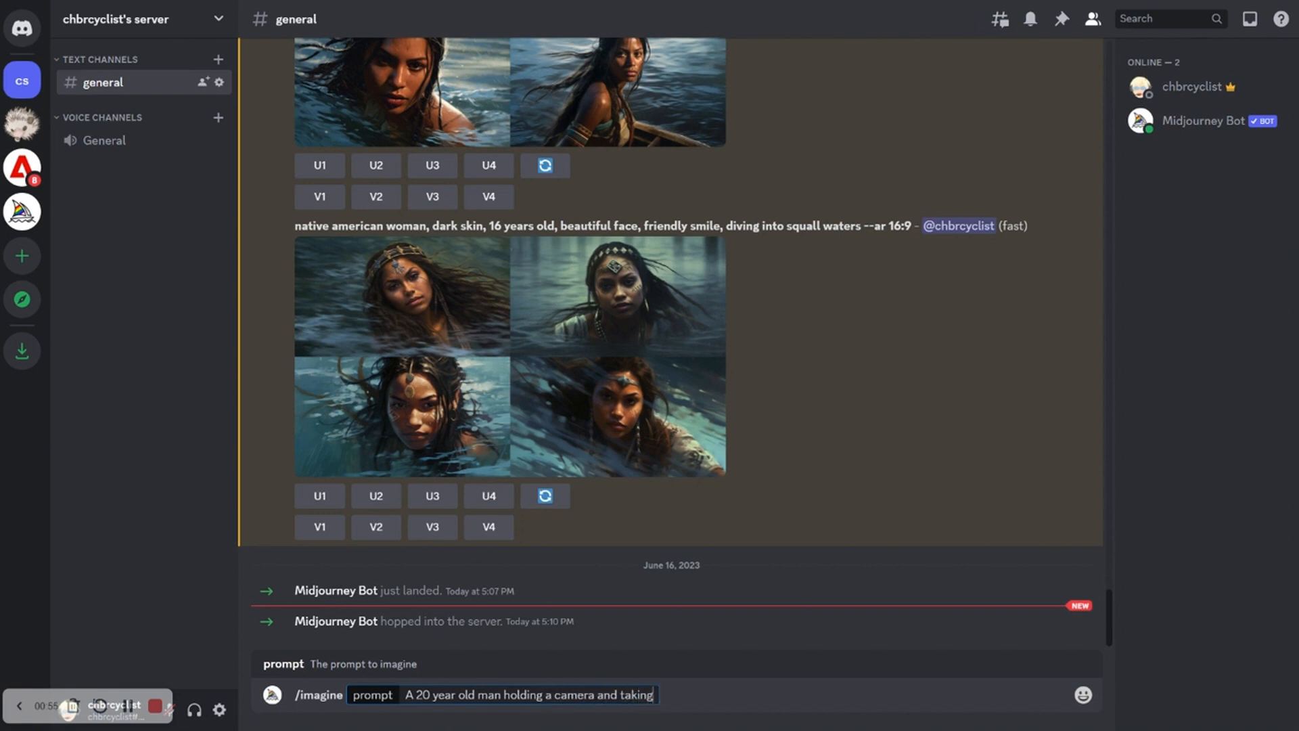
pyautogui.write(' a picture of the s')
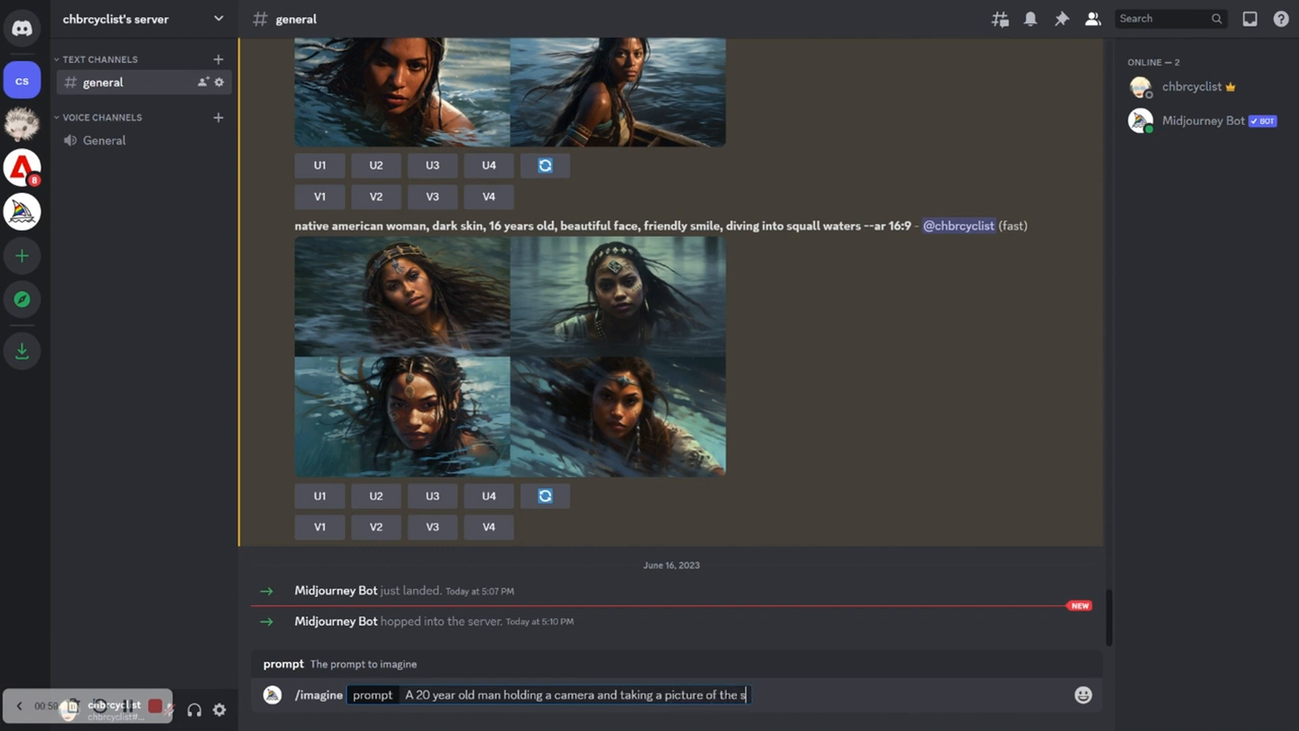
pyautogui.write('tatue iof liberty')
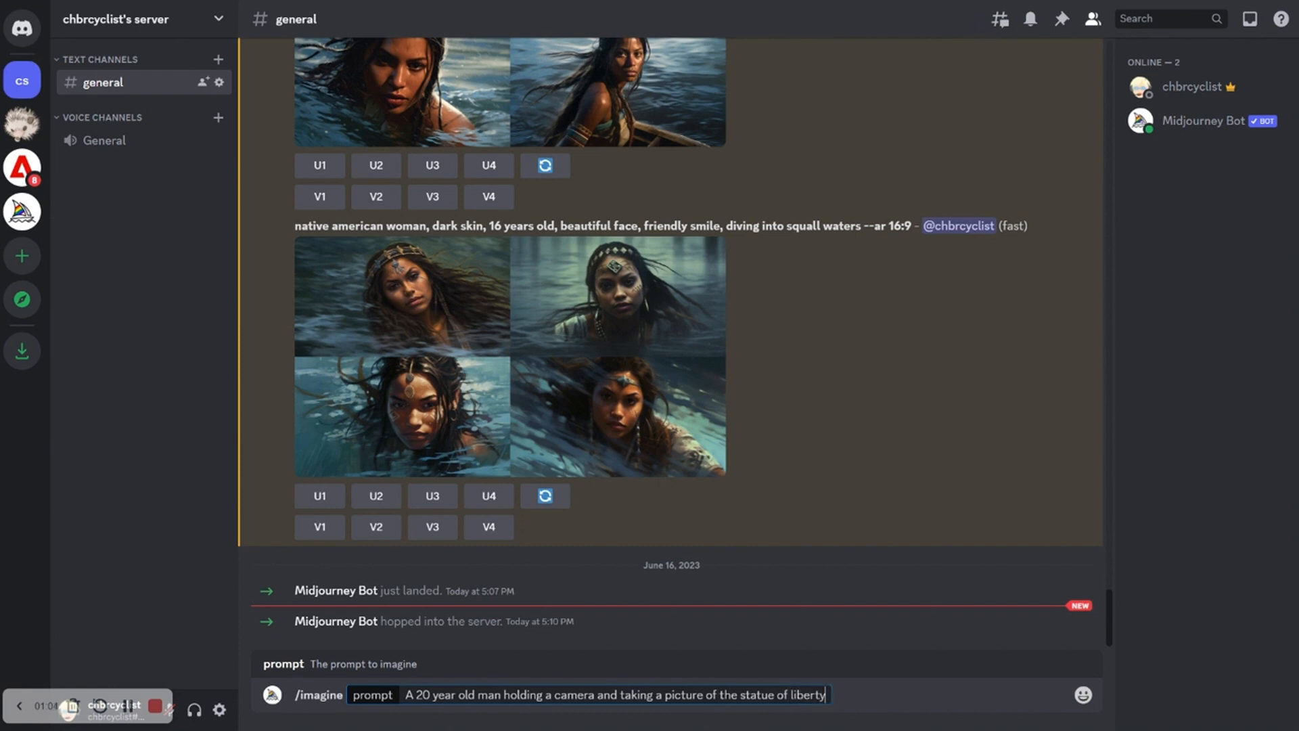
pyautogui.press('Return')
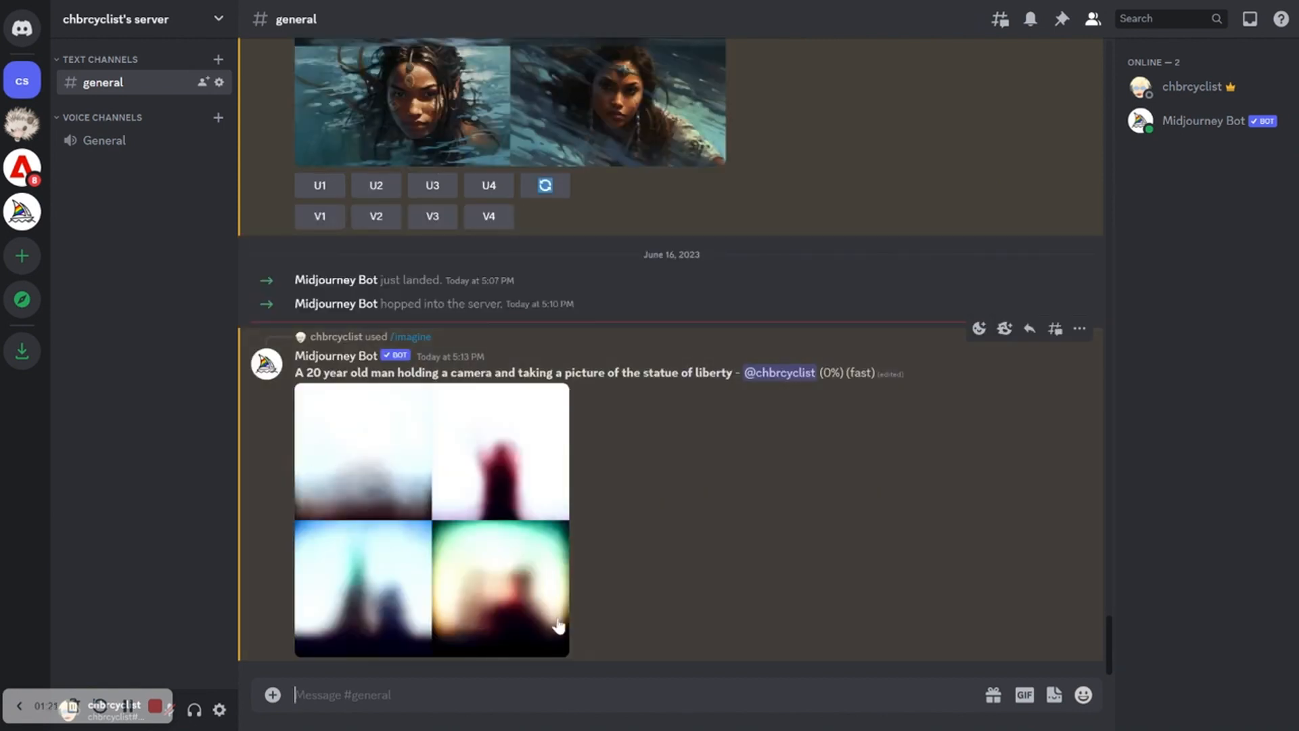
pyautogui.click(561, 517)
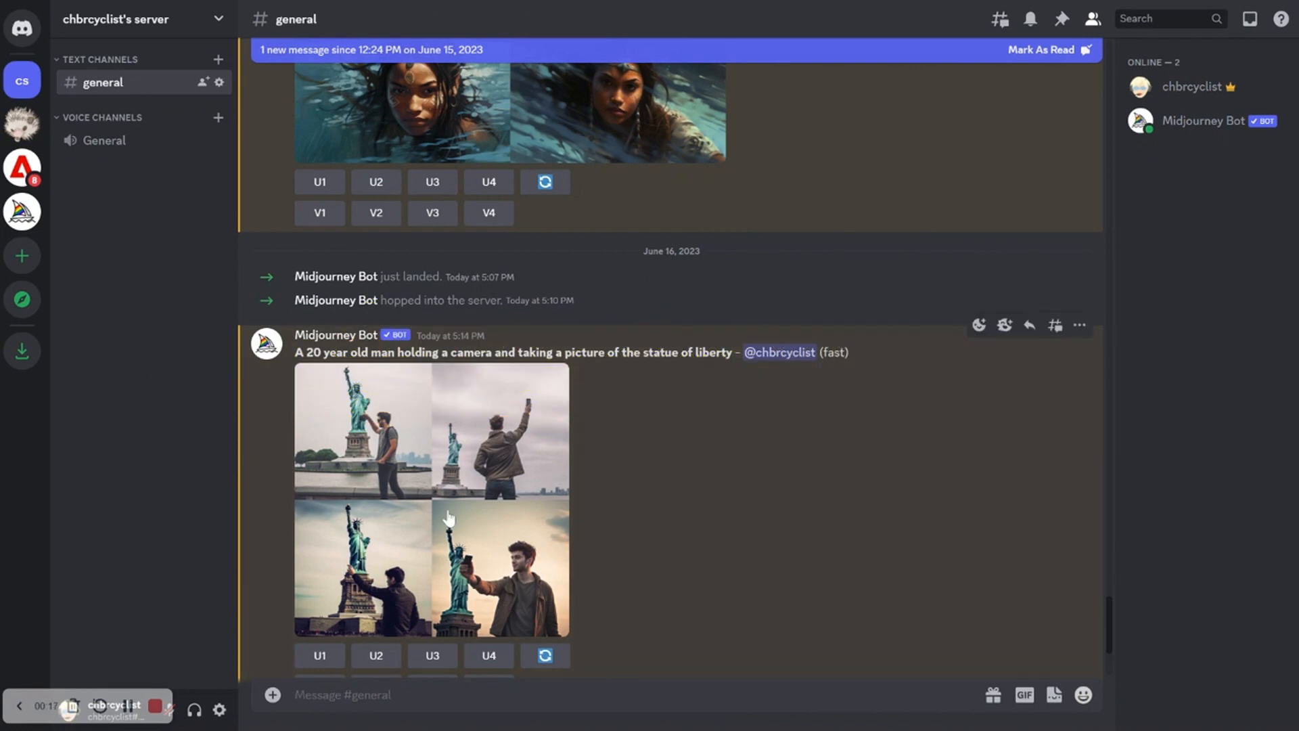
pyautogui.click(448, 519)
pyautogui.click(905, 494)
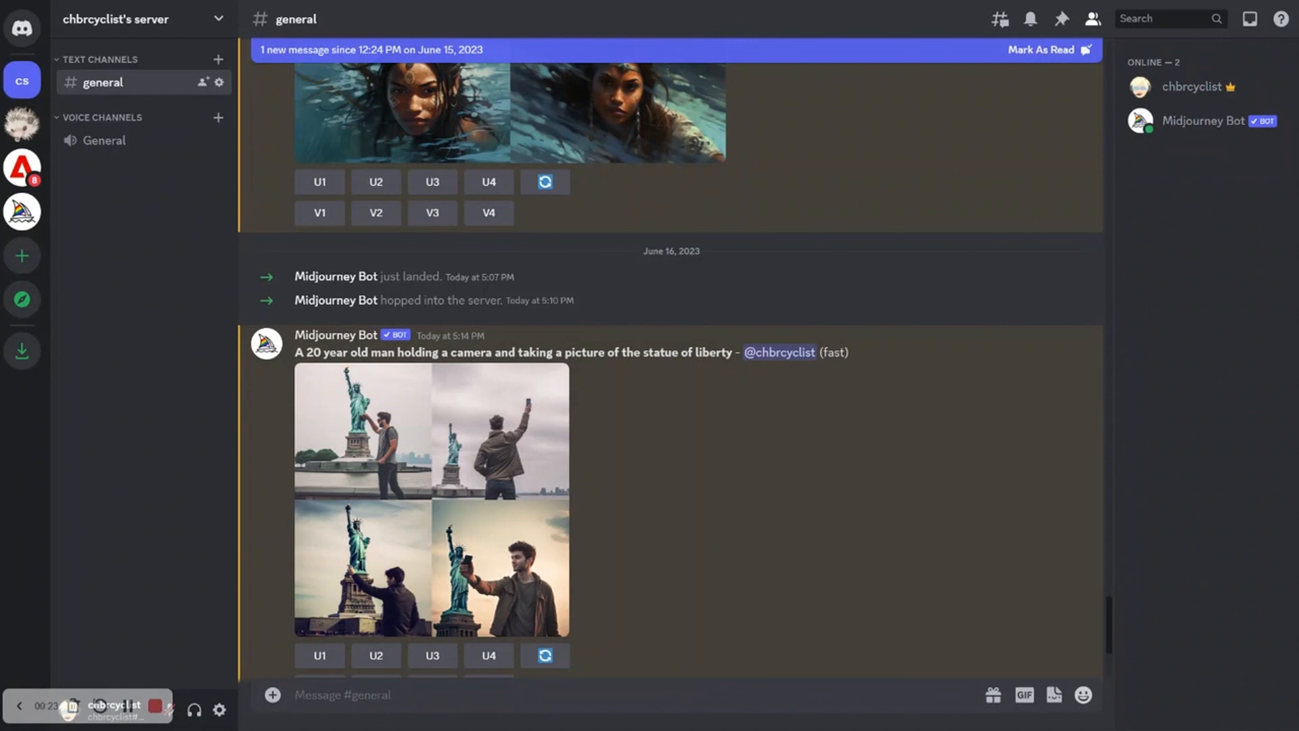
# Start a new /imagine command, clearing a mistakenly pasted link out of the prompt
pyautogui.write('/im')
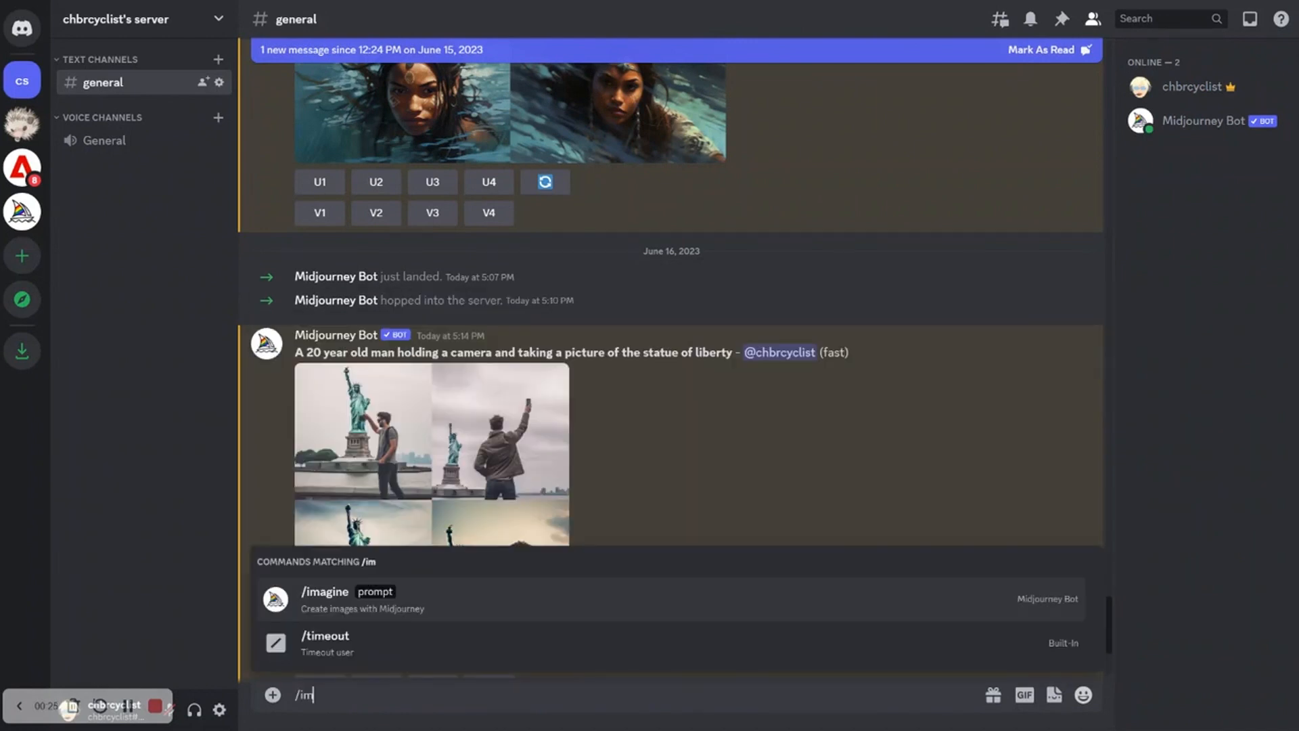
pyautogui.click(596, 614)
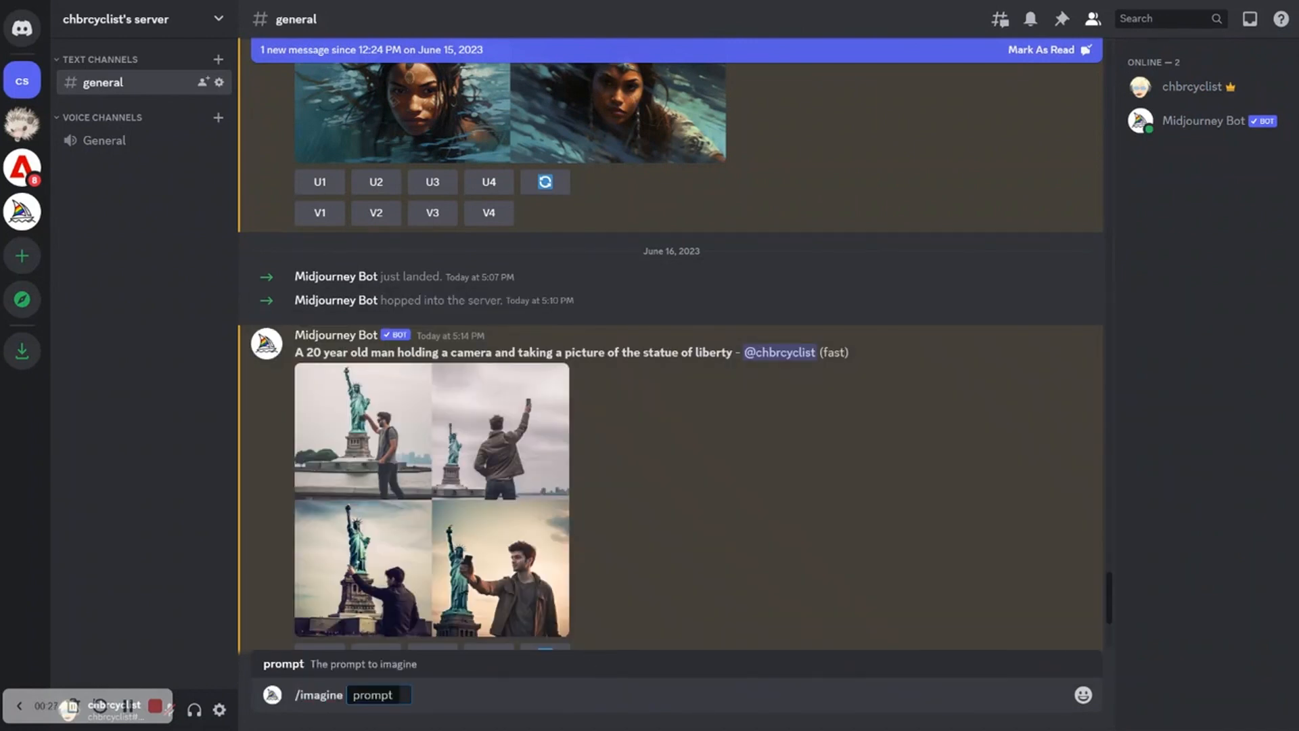
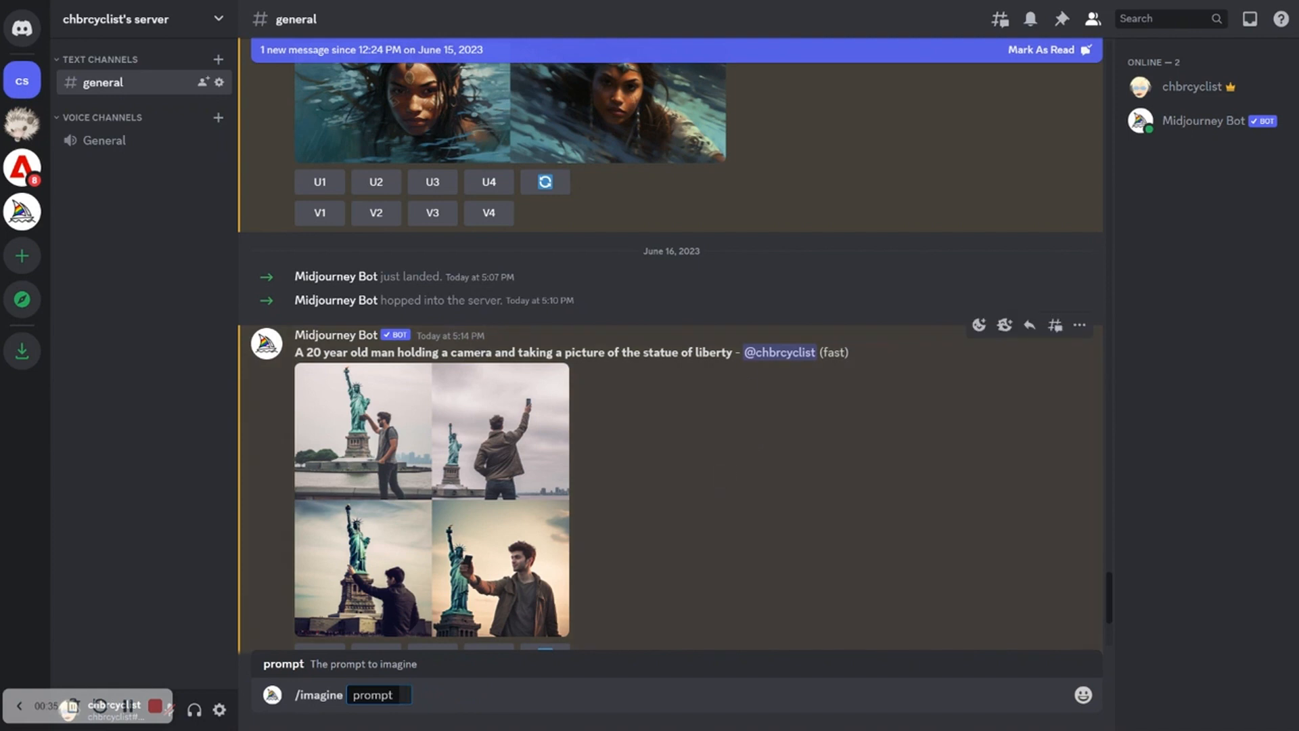
# Reuse the previous statue of liberty prompt, append --ar 16:9 --v 5, and submit it
pyautogui.moveTo(733, 470); pyautogui.dragTo(297, 353)
pyautogui.hotkey('ctrl', 'c')
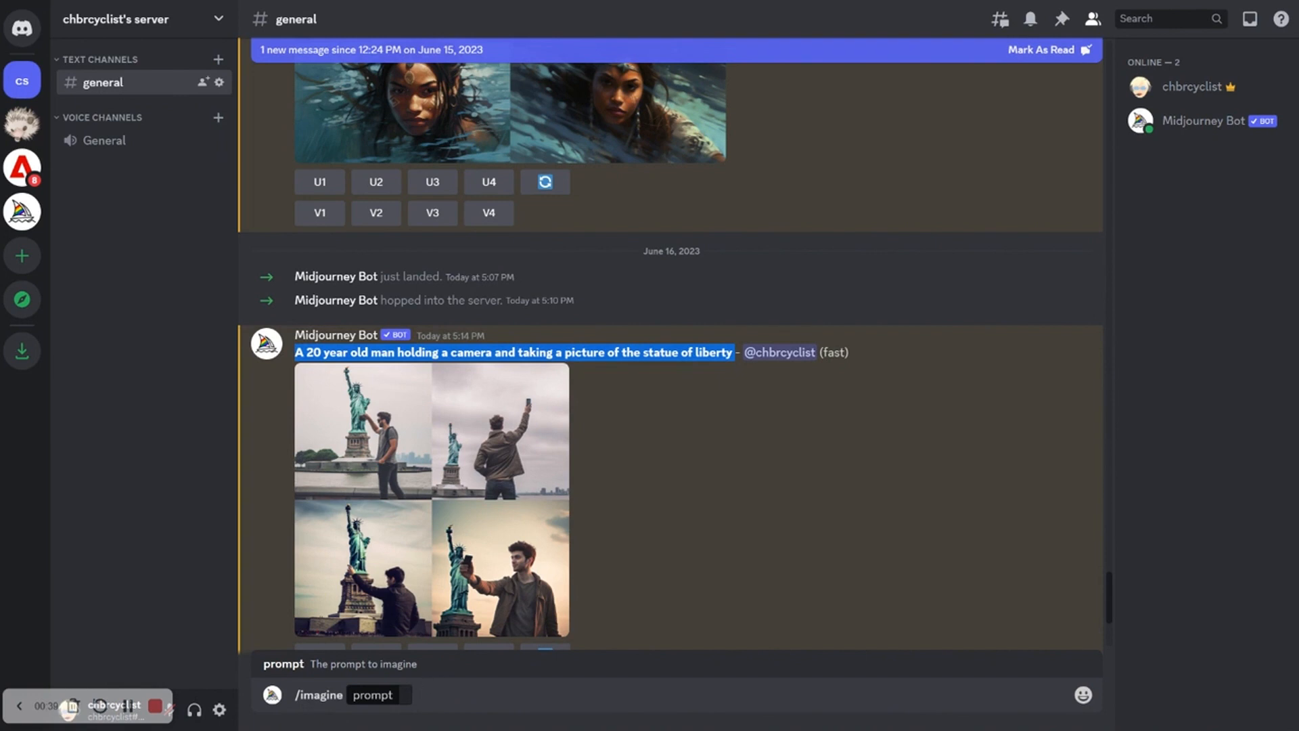
pyautogui.click(406, 695)
pyautogui.hotkey('ctrl', 'v')
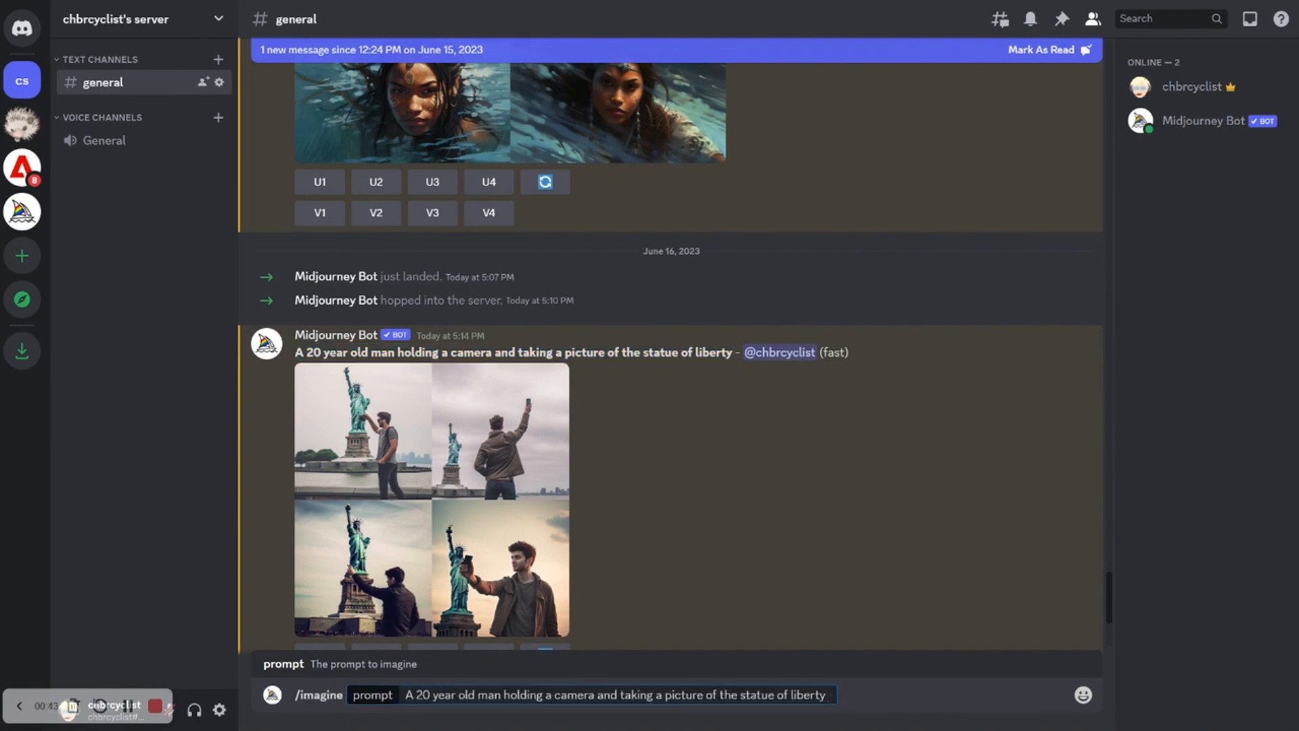
pyautogui.write('--ar 16:9')
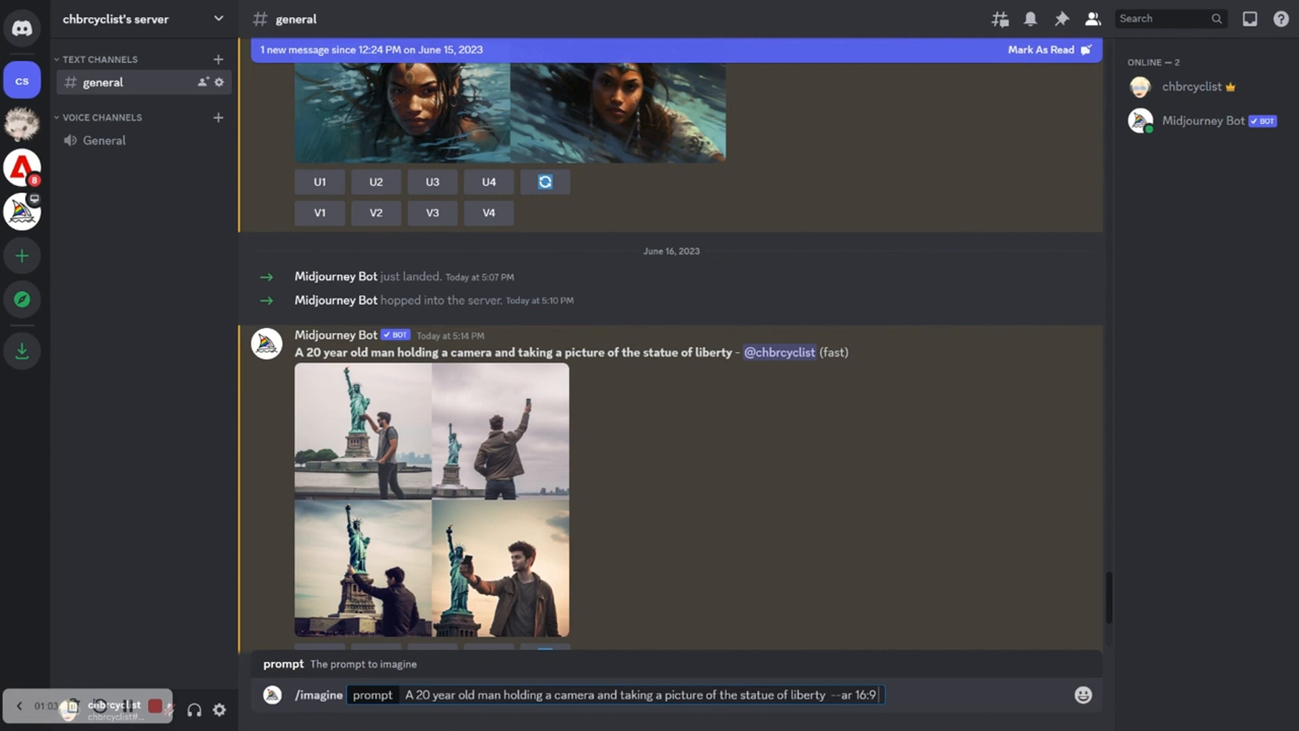
pyautogui.write('--v 5')
pyautogui.press('Return')
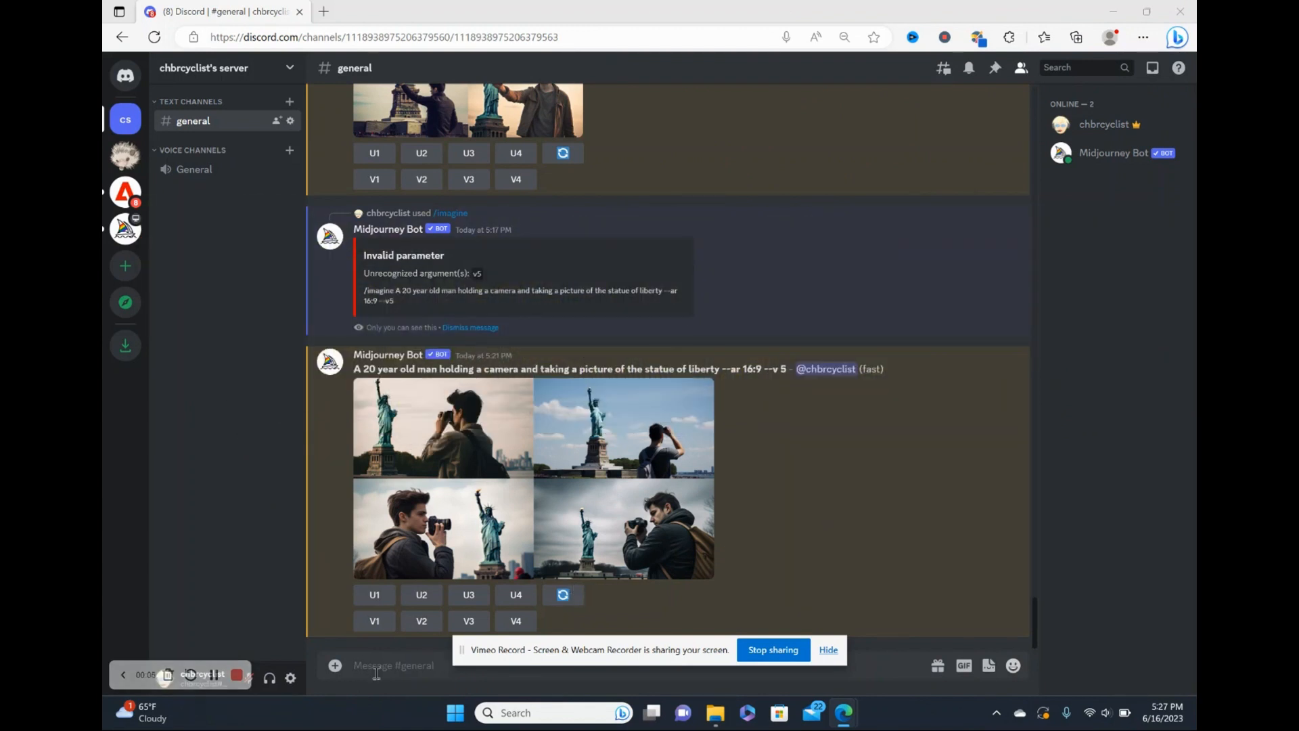
# Upload the saved statue of liberty image from the Pictures folder and send it to the channel
pyautogui.click(335, 665)
pyautogui.click(350, 579)
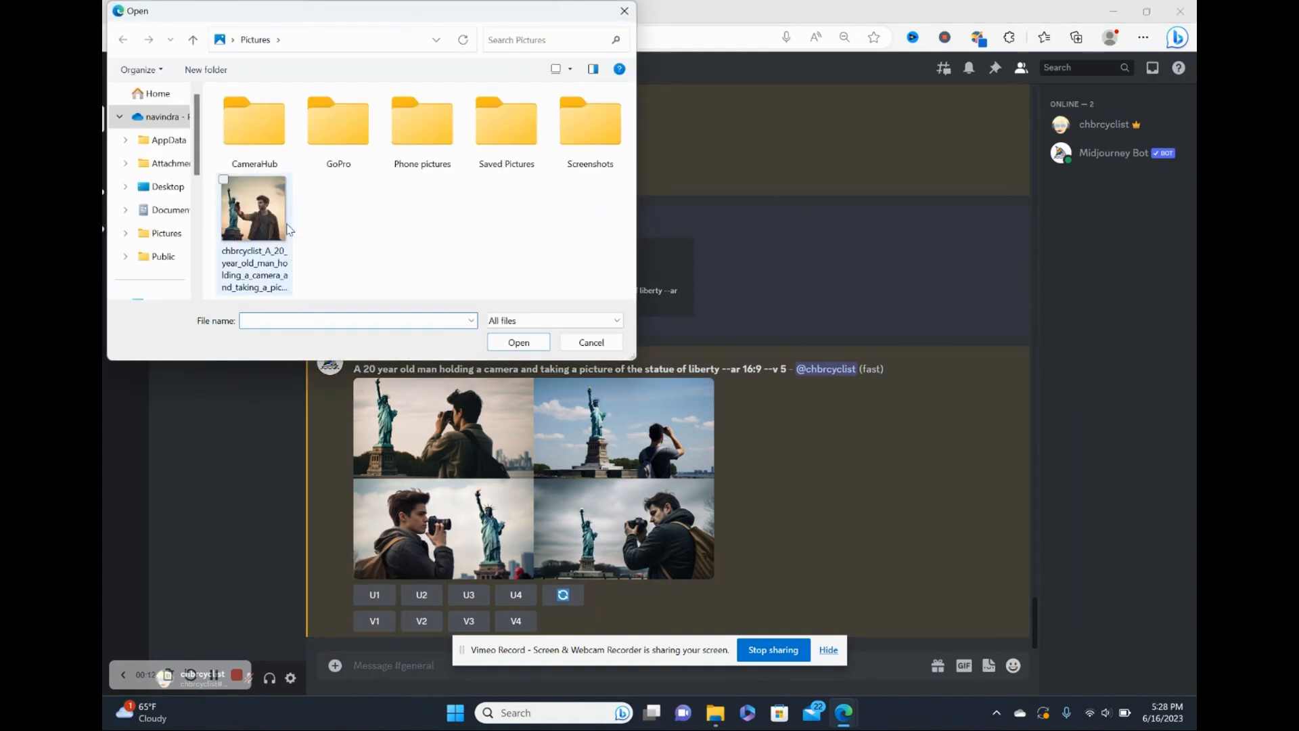
pyautogui.click(288, 229)
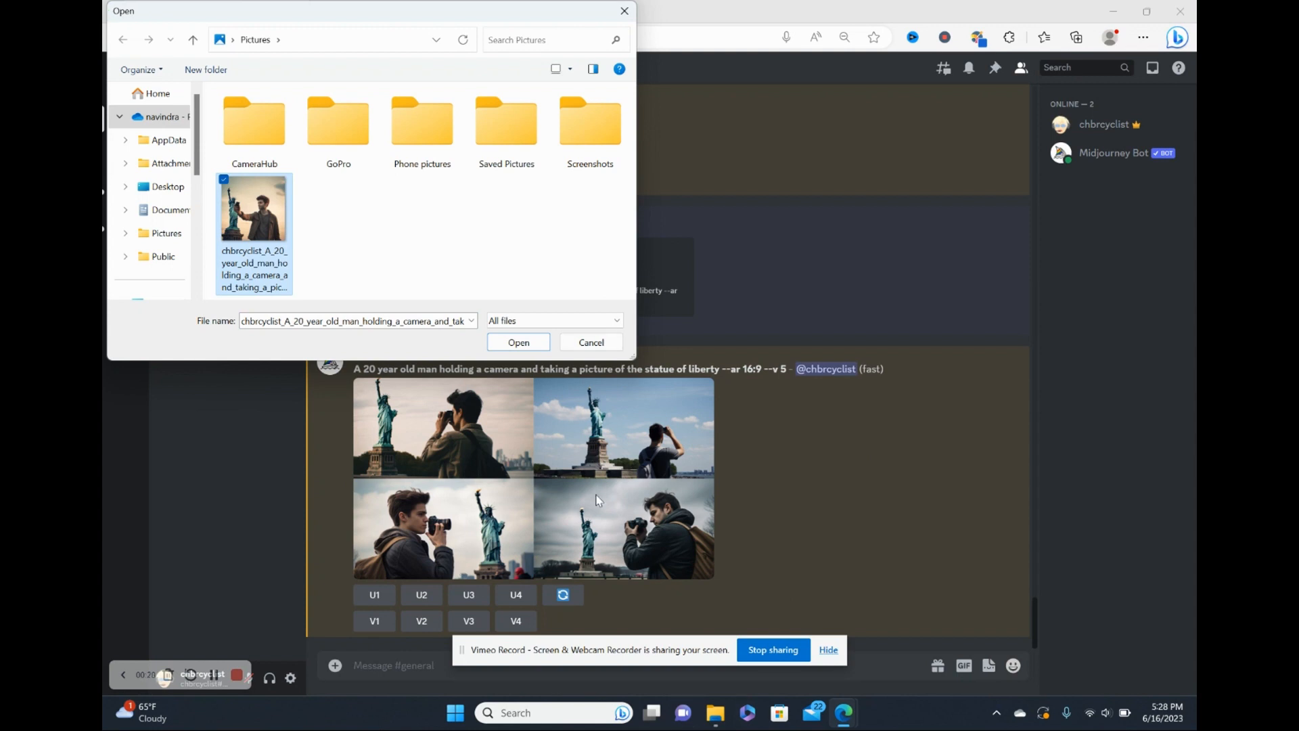
pyautogui.press('Return')
pyautogui.press('Return')
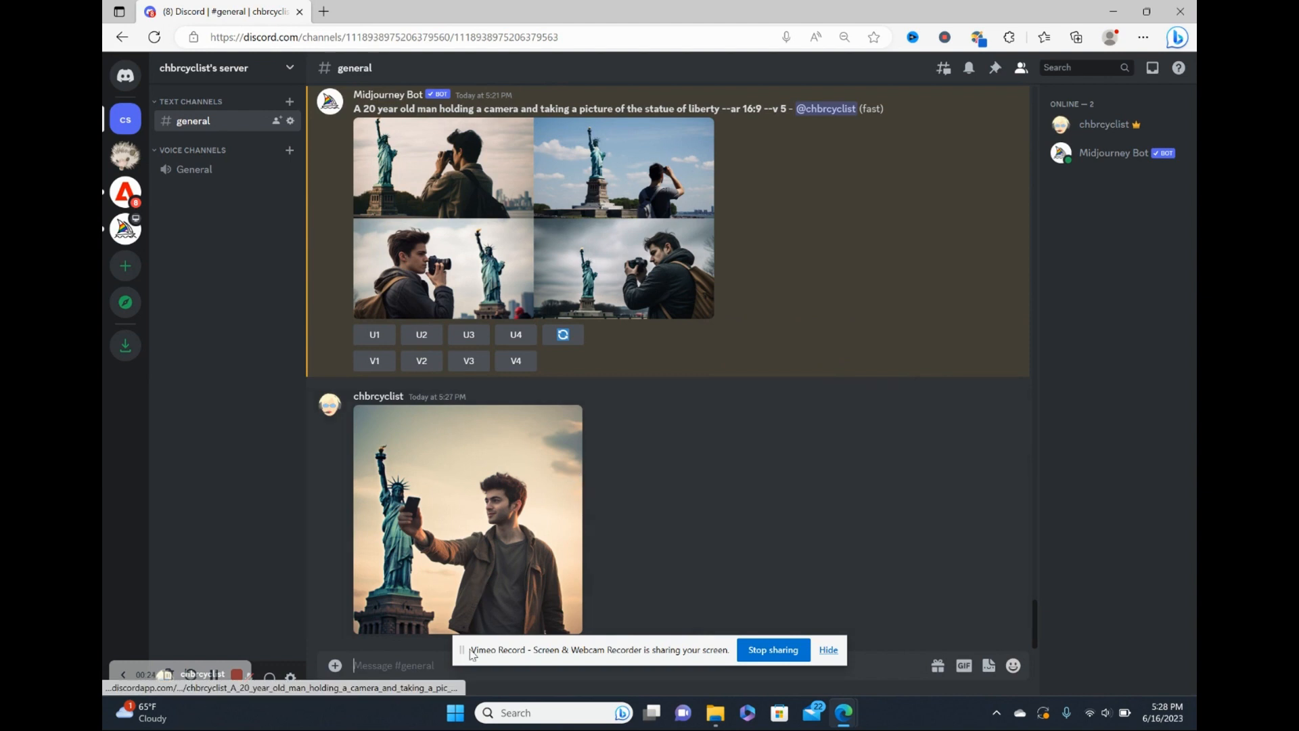
# Start a new /imagine command and drop the uploaded statue of liberty image's link into the prompt
pyautogui.write('/')
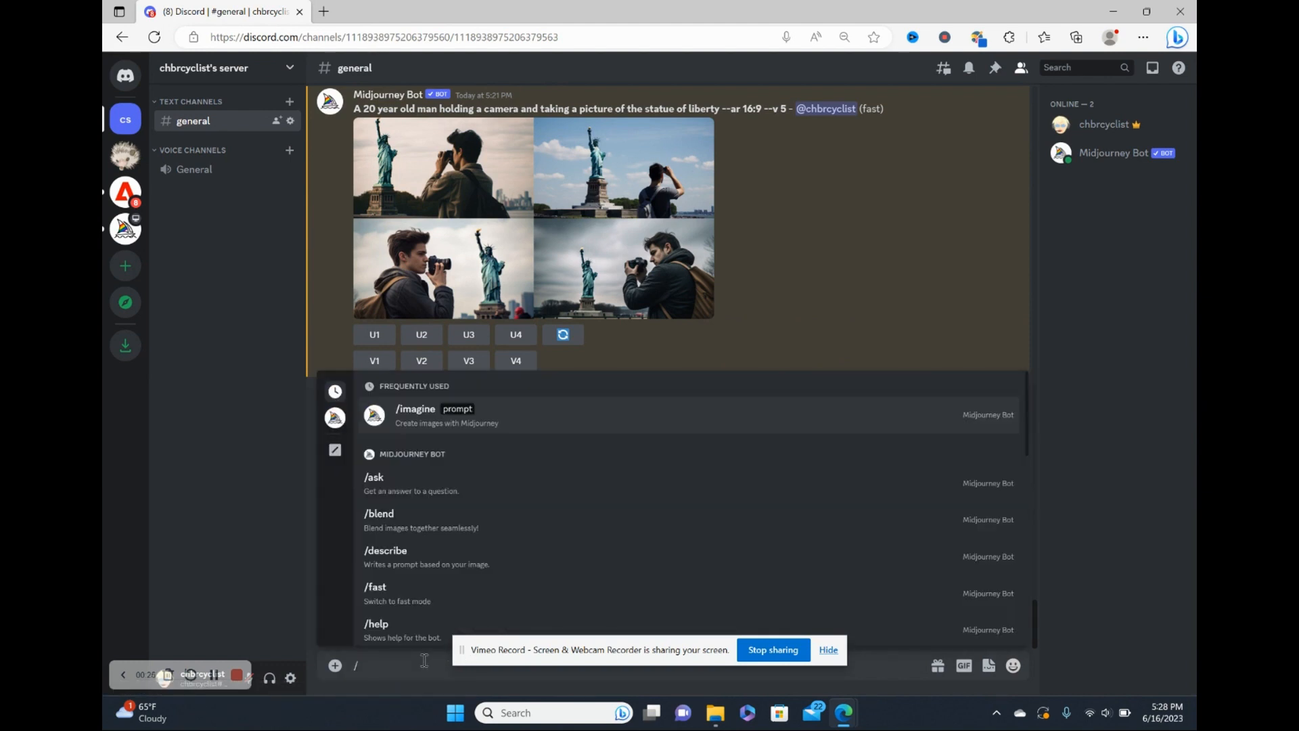
pyautogui.write('imagine')
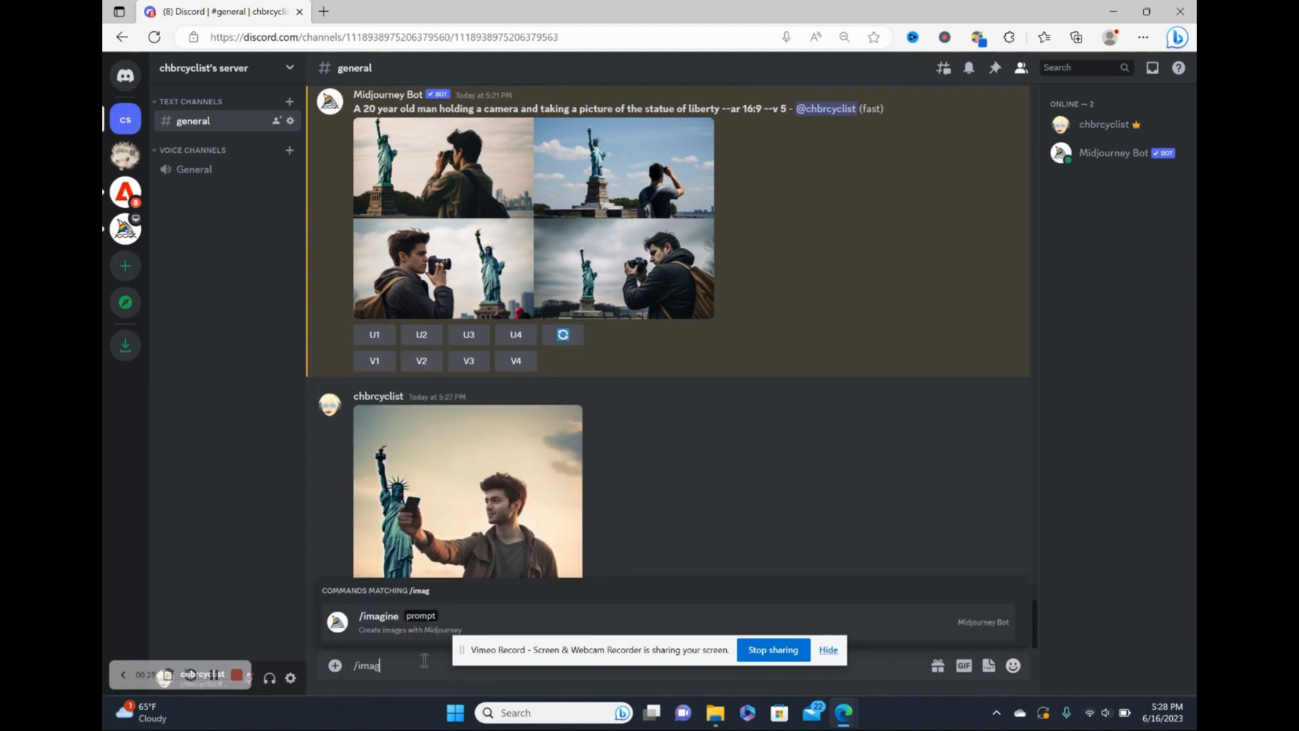
pyautogui.click(420, 639)
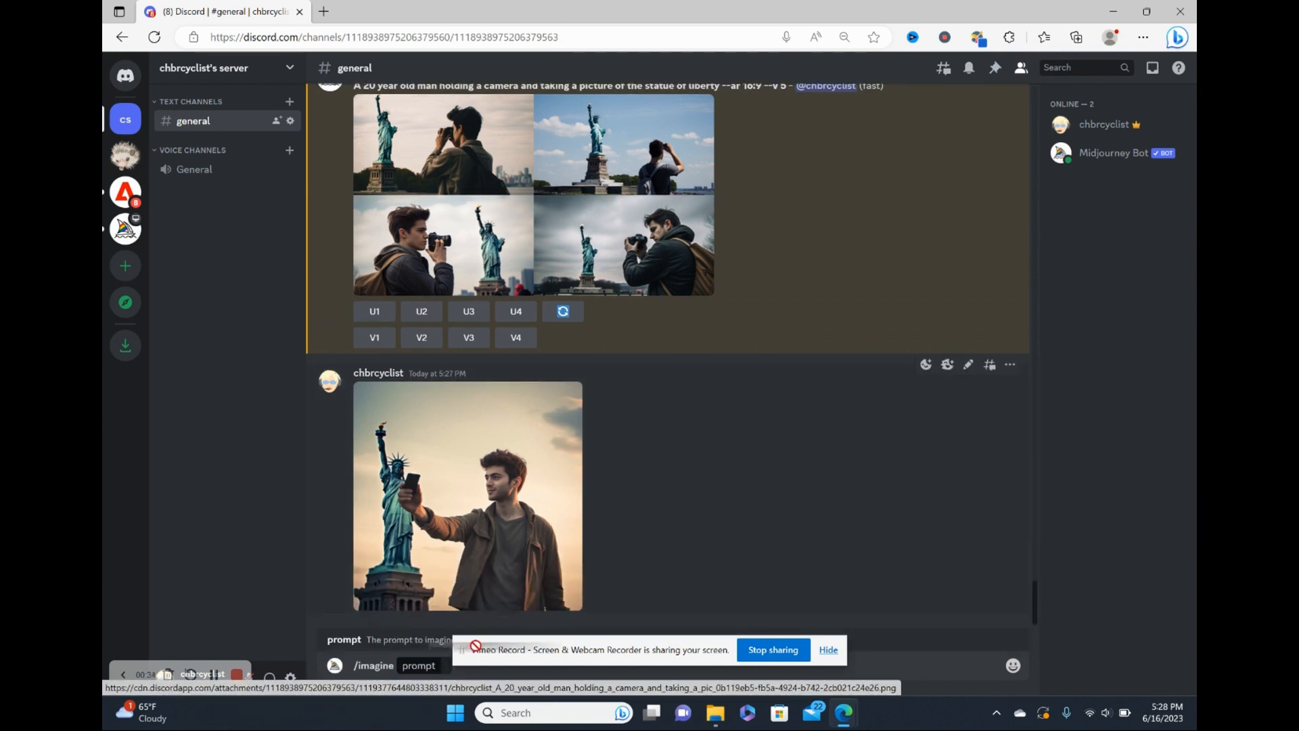
pyautogui.moveTo(444, 675); pyautogui.dragTo(445, 670)
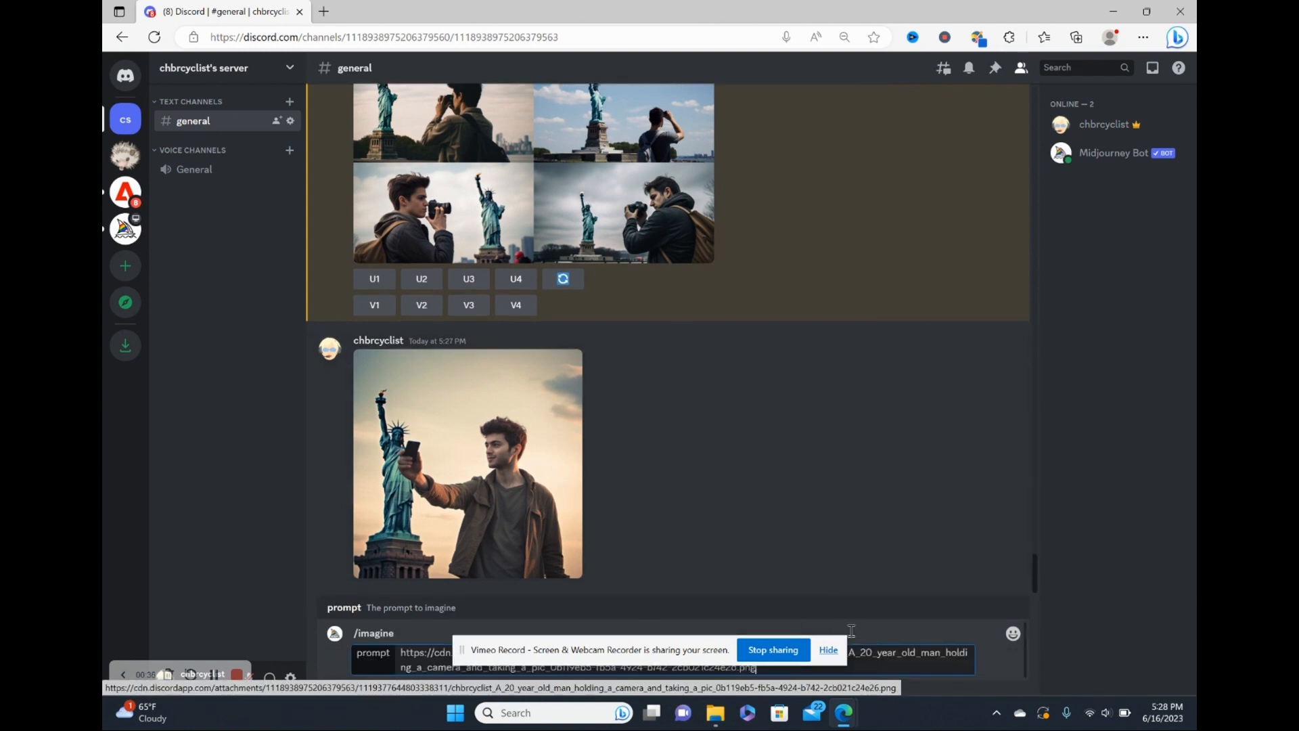
pyautogui.moveTo(683, 645); pyautogui.dragTo(936, 353)
pyautogui.click(776, 672)
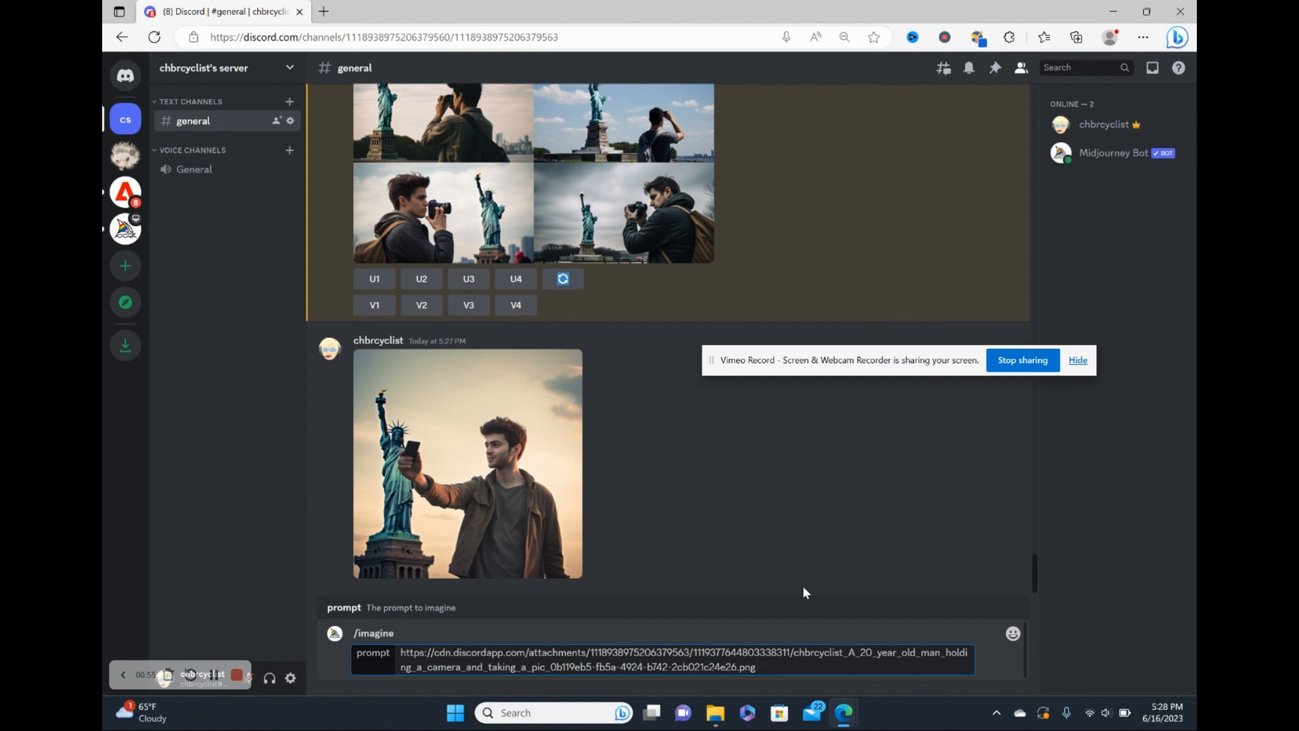
# Add 'A 20 year old man, light skin, has a beard, in front of the empire state building --v 5' after the image link and submit
pyautogui.write('A 20 year old man, light skin, has a bear')
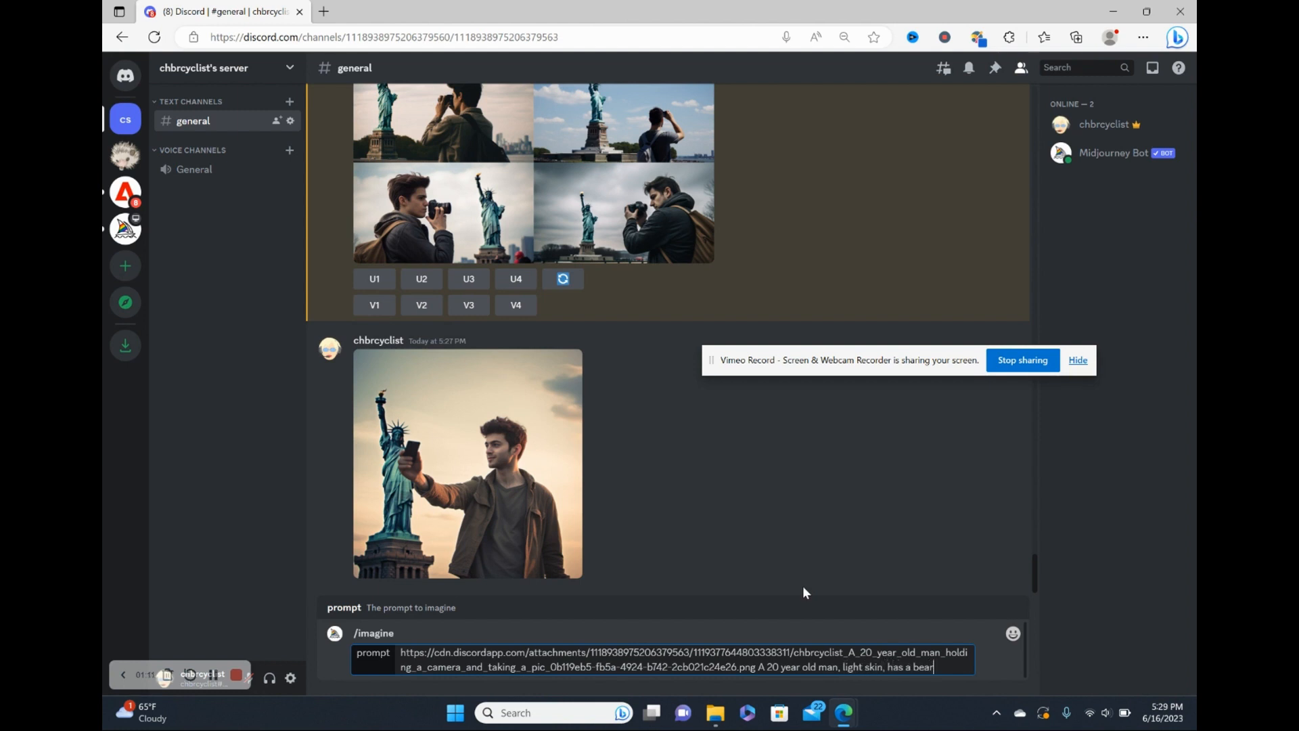
pyautogui.write('d,')
pyautogui.write('in front o')
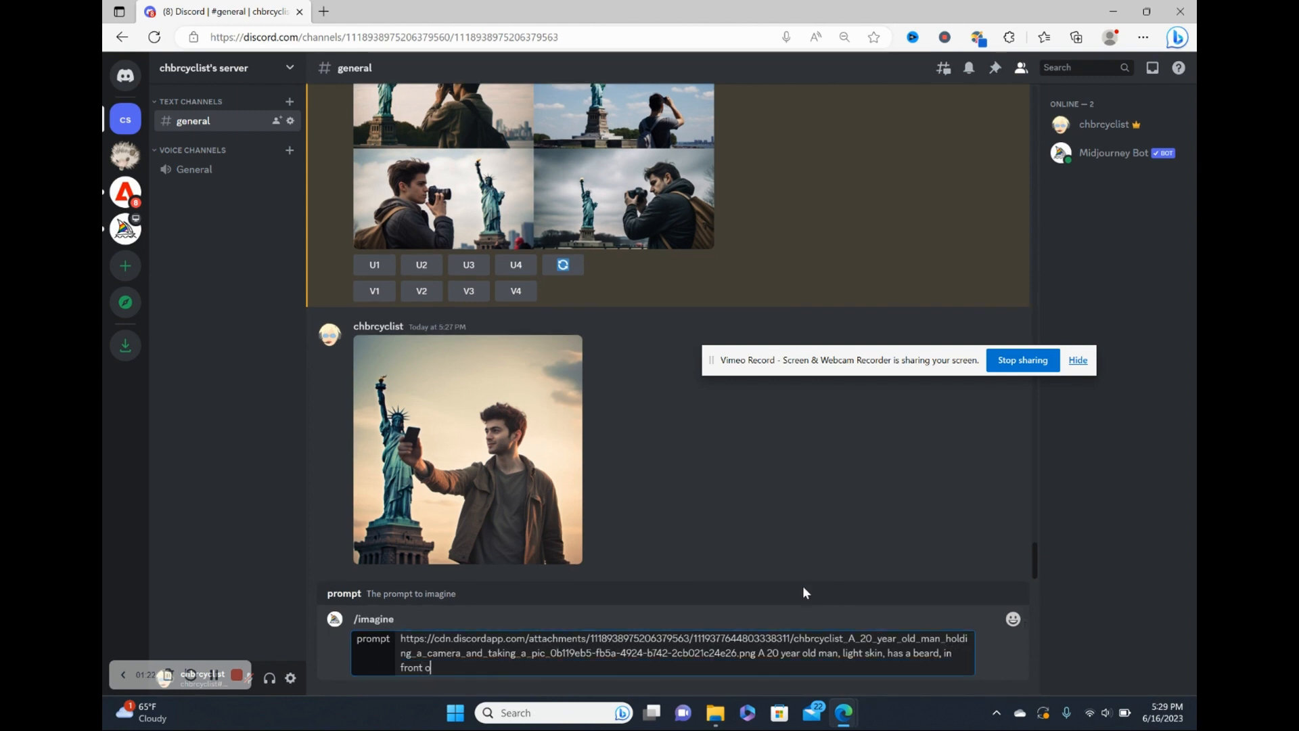
pyautogui.write('f the empire state building --v 5')
pyautogui.press('Return')
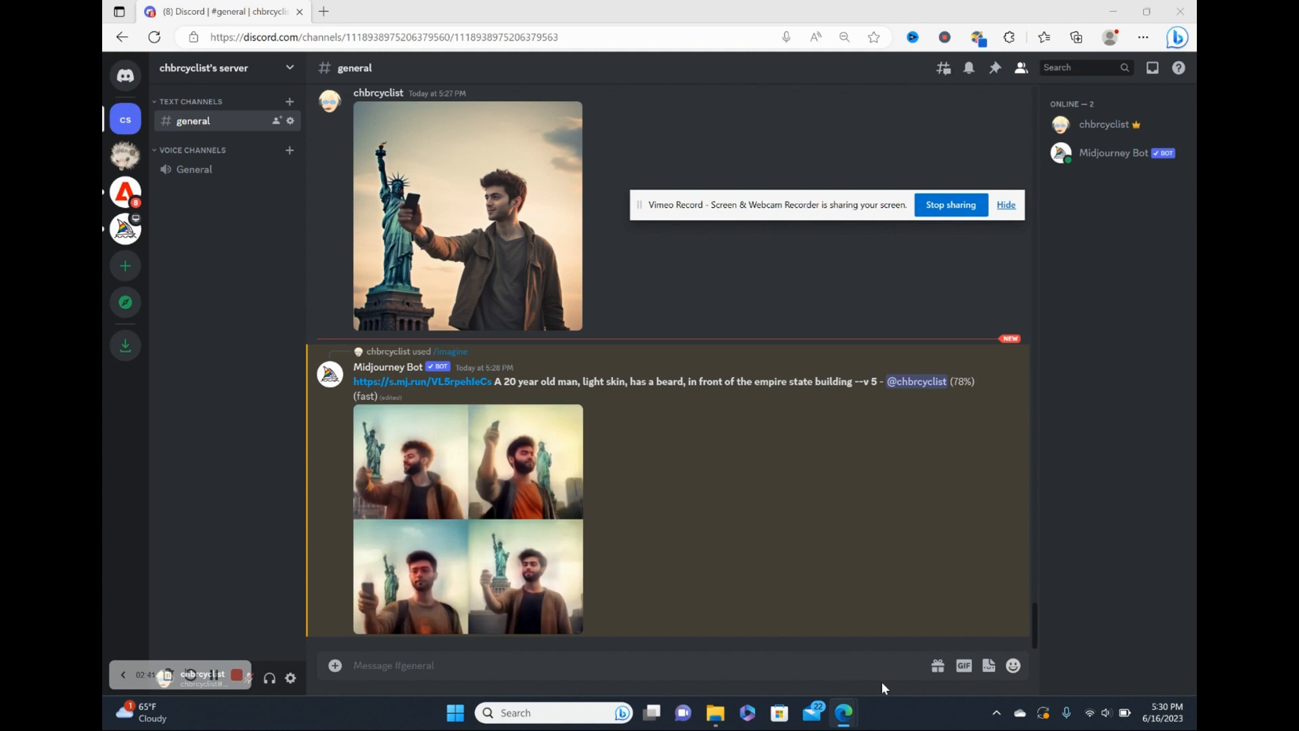
# Open the new image grid enlarged and zoom in to examine the four results
pyautogui.click(454, 568)
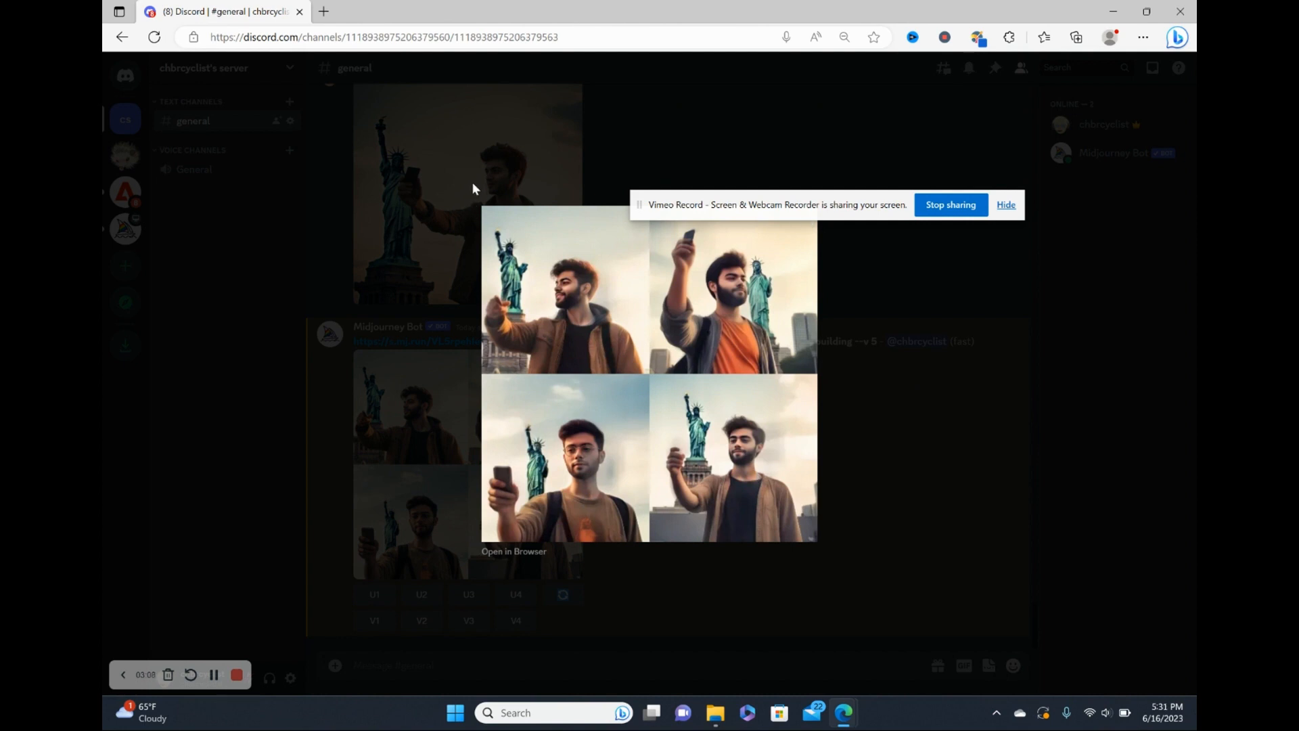
pyautogui.click(387, 170)
pyautogui.click(556, 434)
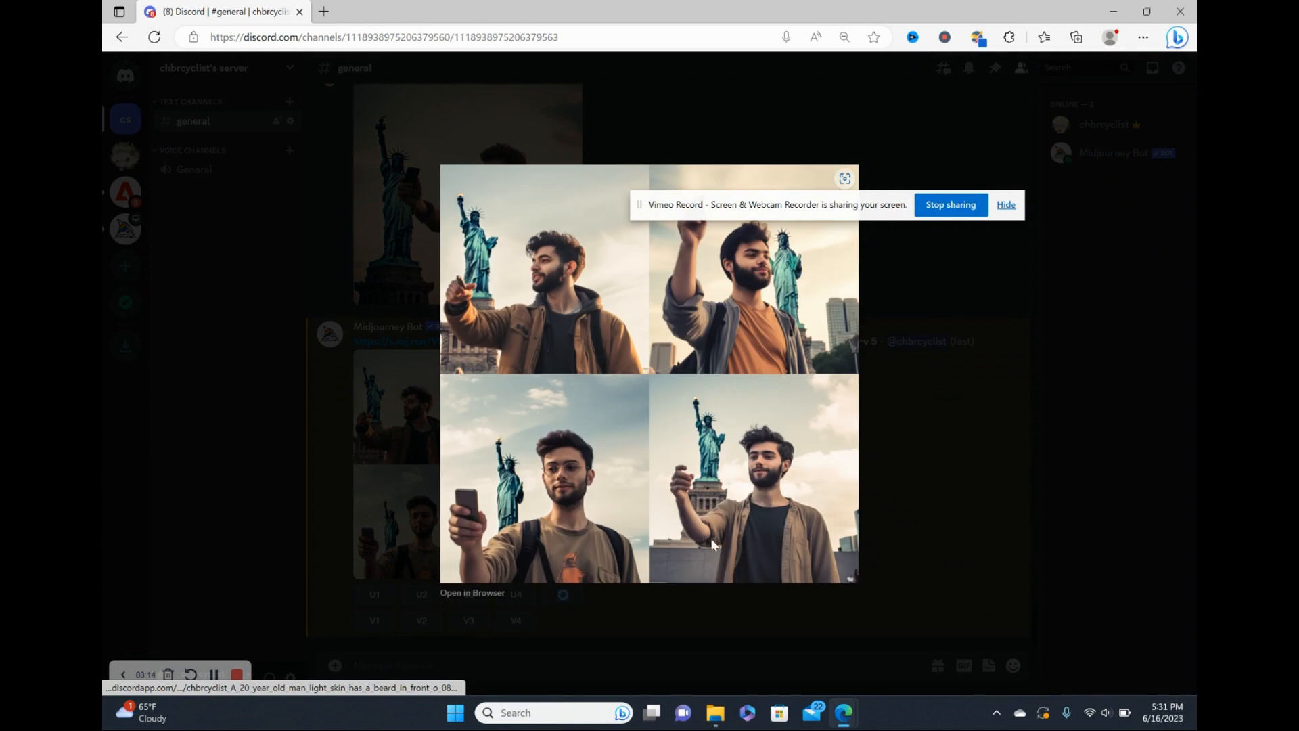